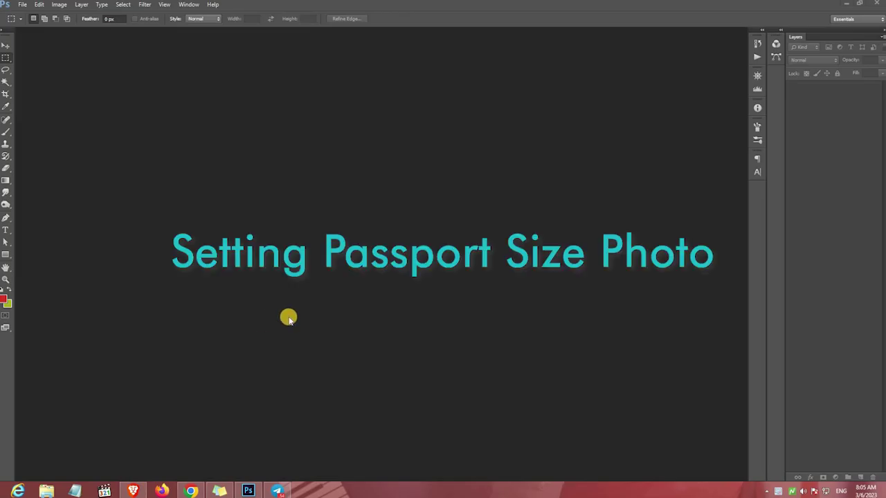
Specify a new document of 3.5 × 4.5 centimeters at 300 pixels/inch
{"action": "key", "text": "ctrl+n"}
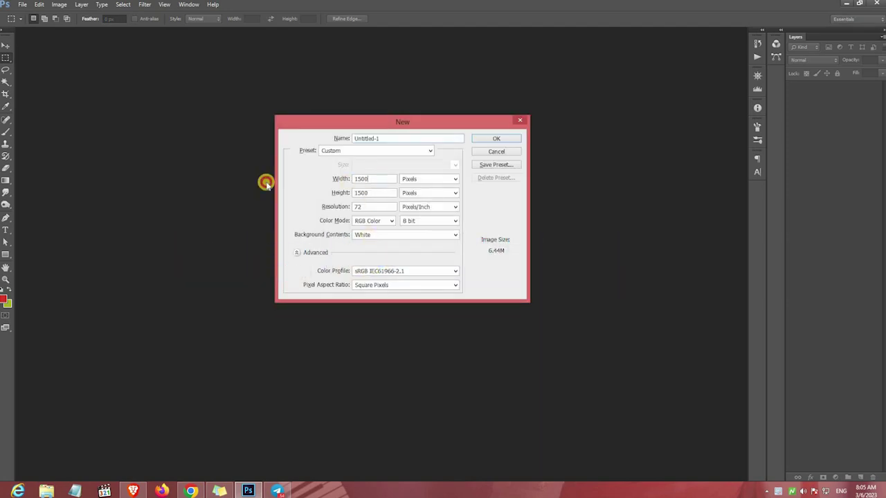
{"action": "left_click", "coordinate": [425, 179]}
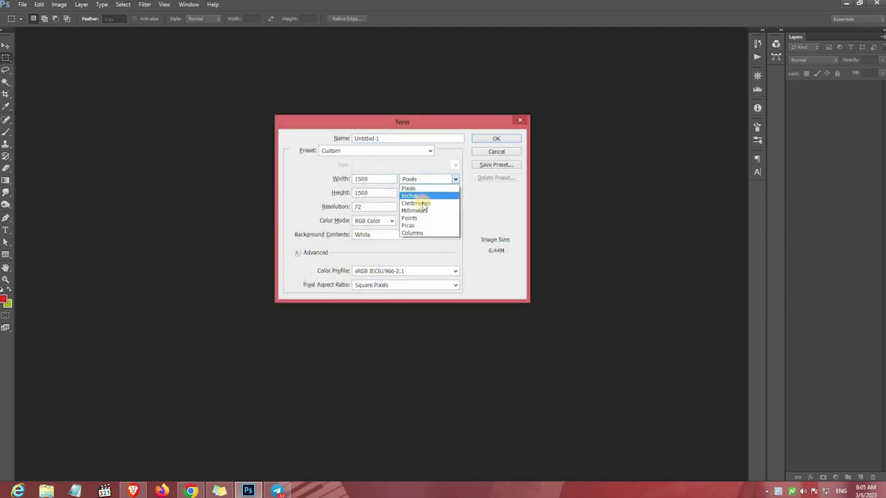
{"action": "left_click", "coordinate": [415, 203]}
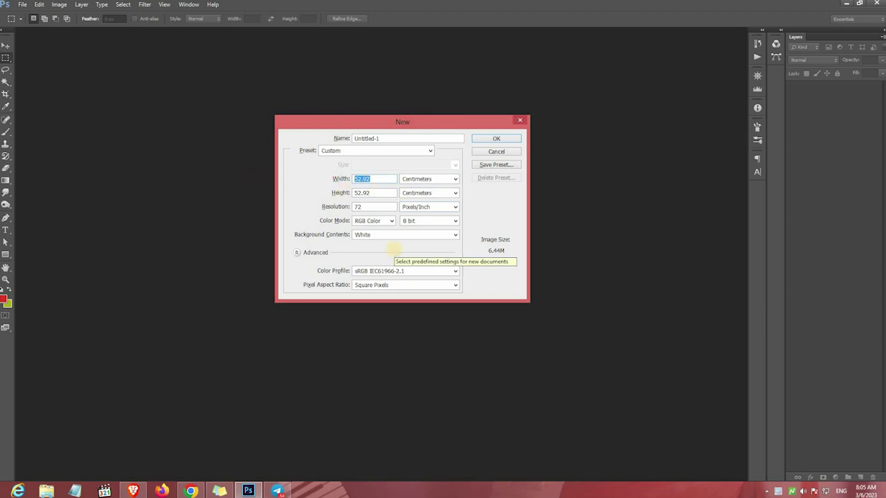
{"action": "type", "text": "3.5"}
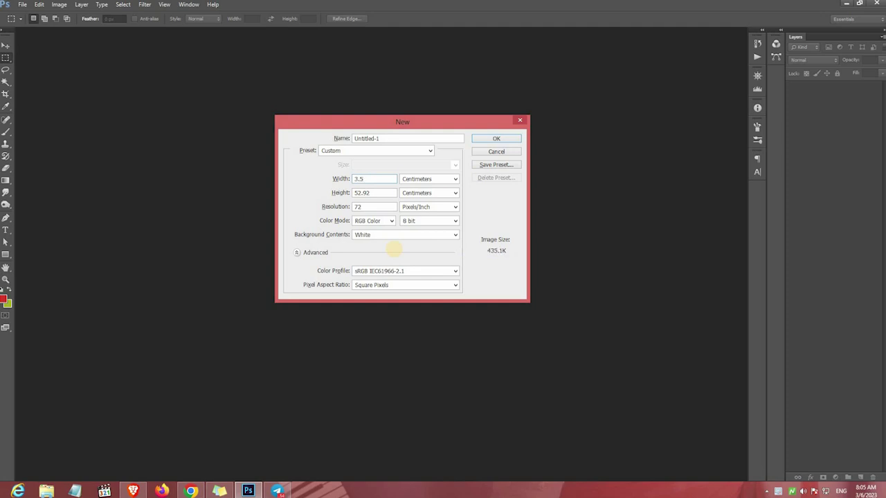
{"action": "type", "text": "4.5"}
{"action": "double_click", "coordinate": [367, 206]}
{"action": "type", "text": "300"}
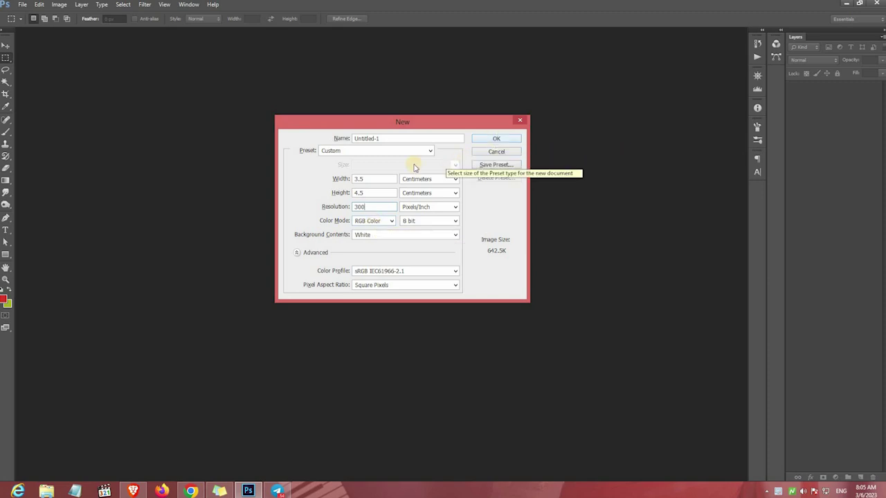
Save the current new-document settings as a preset named 'Passport size'
{"action": "left_click", "coordinate": [499, 168]}
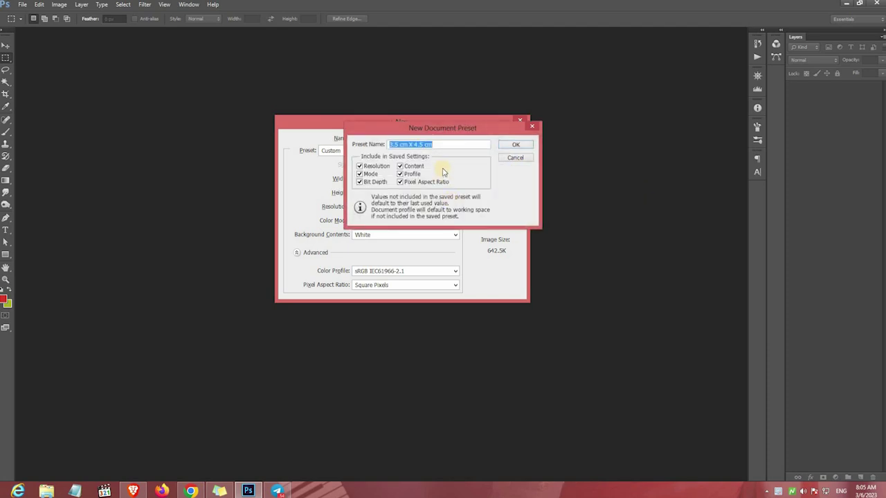
{"action": "key", "text": "BackSpace"}
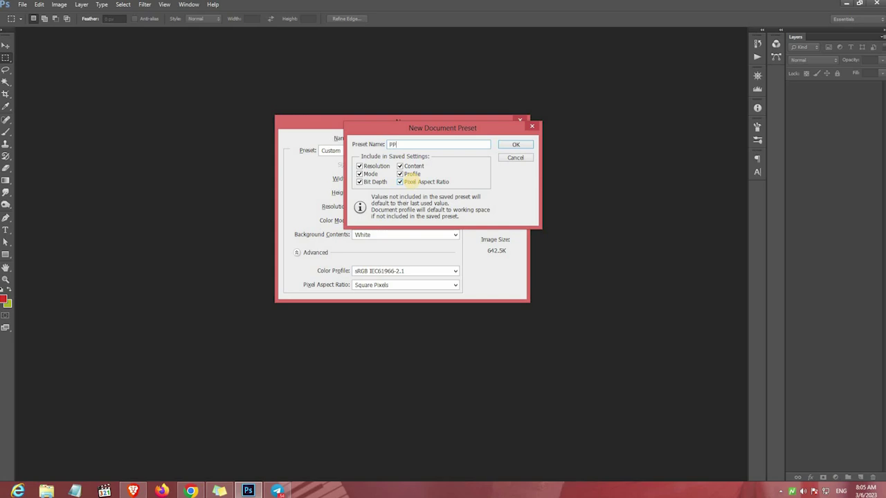
{"action": "type", "text": "Passport size"}
{"action": "left_click", "coordinate": [507, 146]}
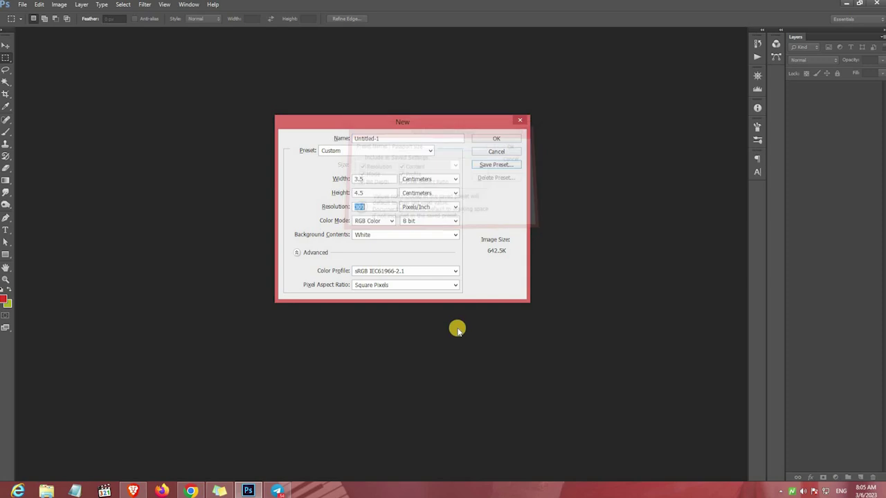
Reapply the Passport size preset and create the blank white Untitled-1 document
{"action": "left_click", "coordinate": [409, 151]}
{"action": "left_click", "coordinate": [367, 204]}
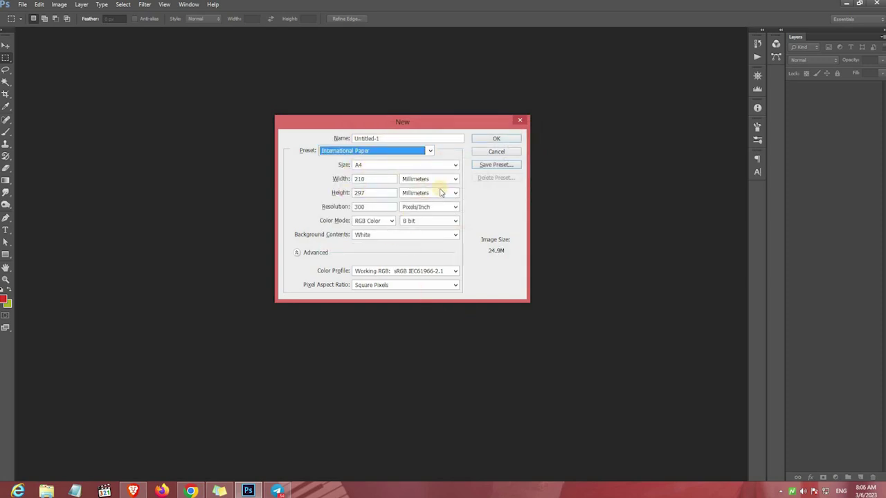
{"action": "left_click", "coordinate": [367, 150]}
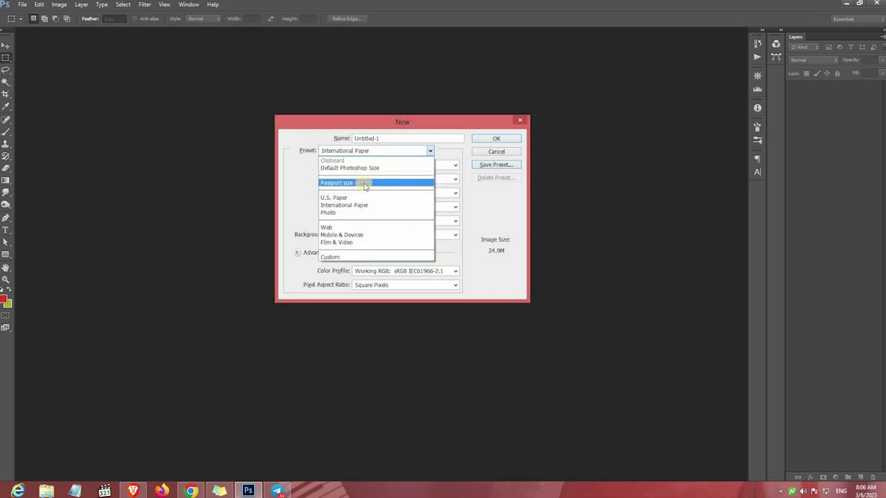
{"action": "left_click", "coordinate": [361, 183]}
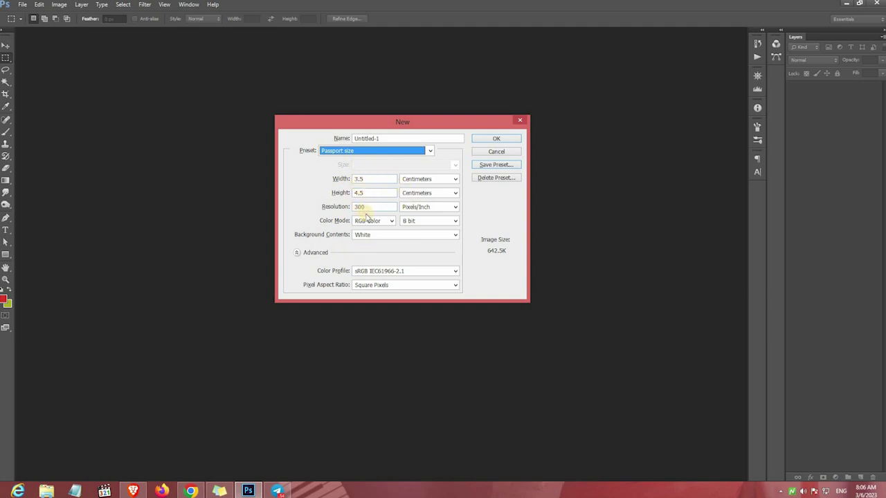
{"action": "left_click", "coordinate": [505, 179]}
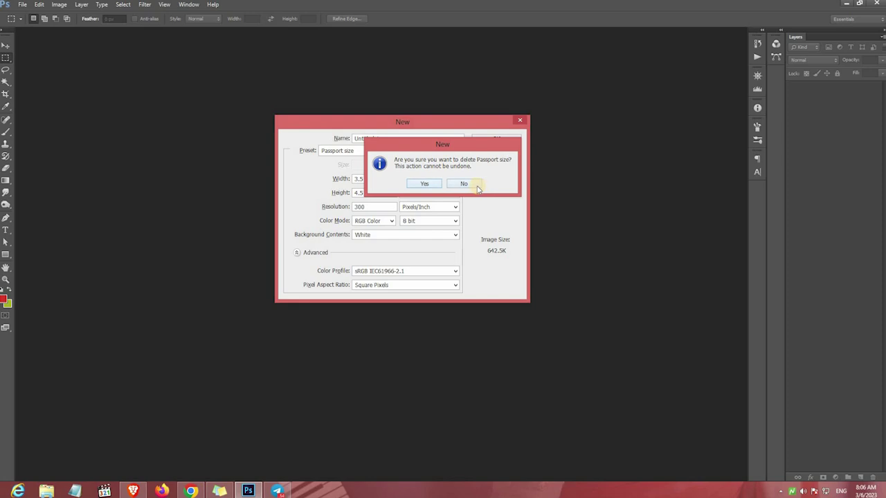
{"action": "key", "text": "Return"}
{"action": "key", "text": "Return"}
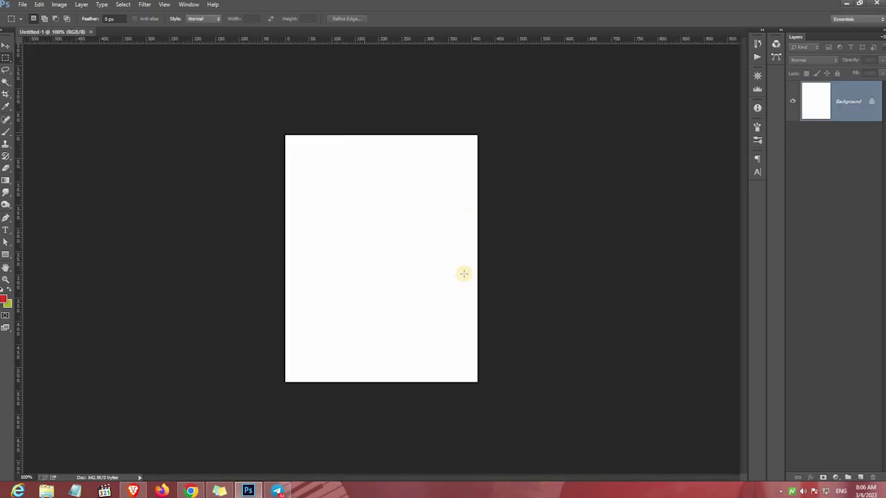
Copy the grey-suited man's portrait from the Google Images preview
{"action": "left_click", "coordinate": [192, 489]}
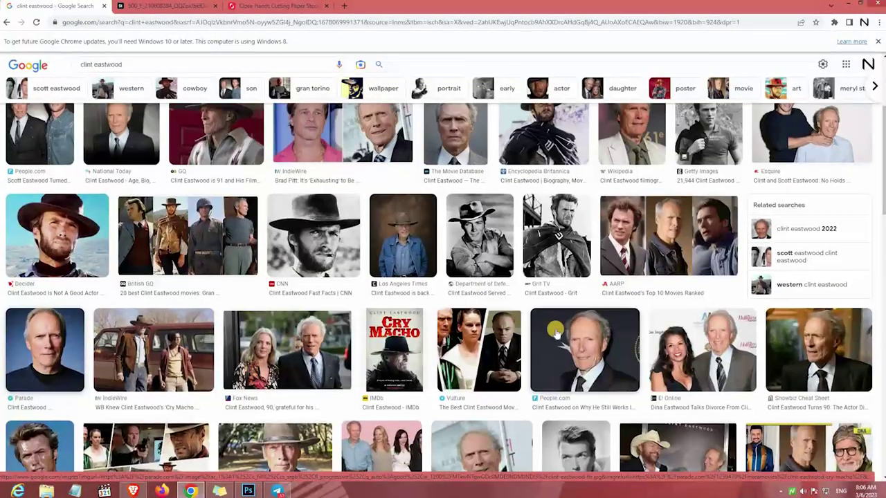
{"action": "left_click", "coordinate": [337, 239]}
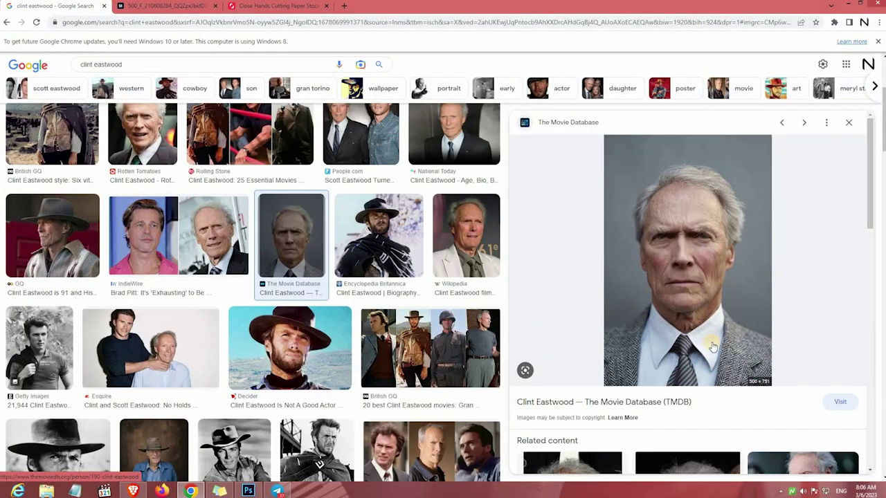
{"action": "right_click", "coordinate": [704, 306]}
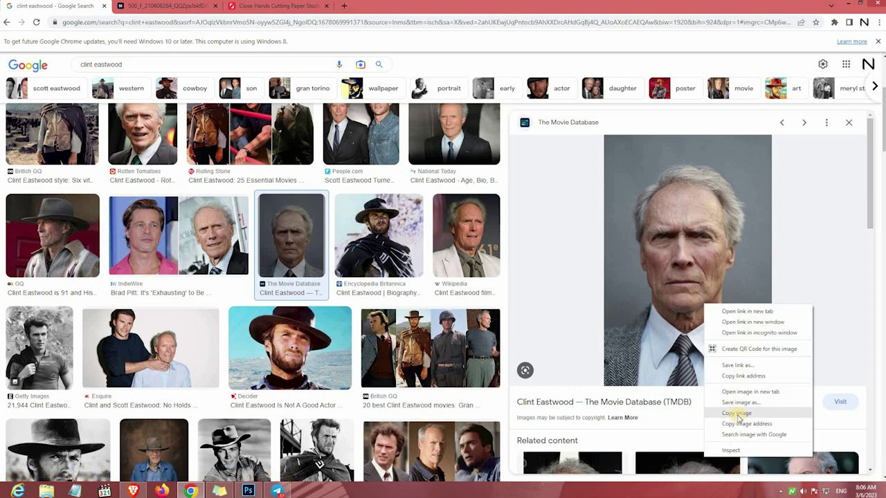
{"action": "left_click", "coordinate": [738, 413]}
Paste the portrait onto the passport canvas, shift it up, and scale it to about 85%
{"action": "left_click", "coordinate": [247, 491]}
{"action": "key", "text": "ctrl+v"}
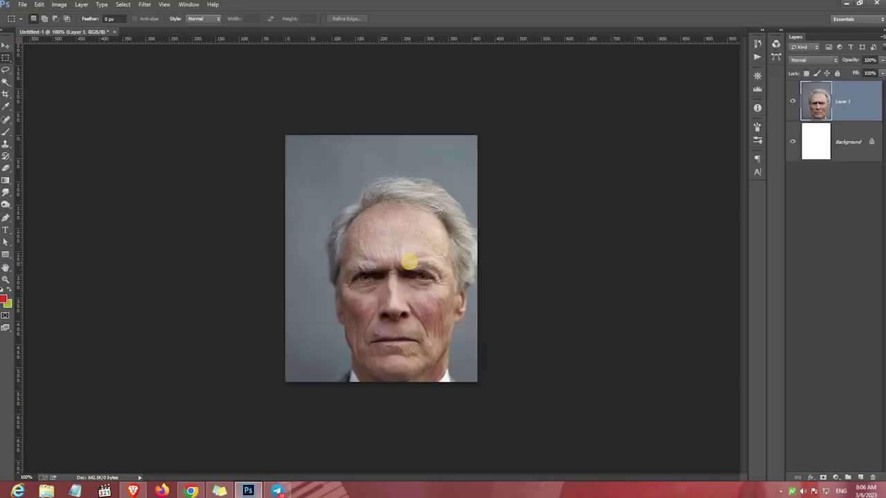
{"action": "key", "text": "v"}
{"action": "left_click_drag", "start_coordinate": [408, 292], "coordinate": [390, 222]}
{"action": "key", "text": "ctrl+t"}
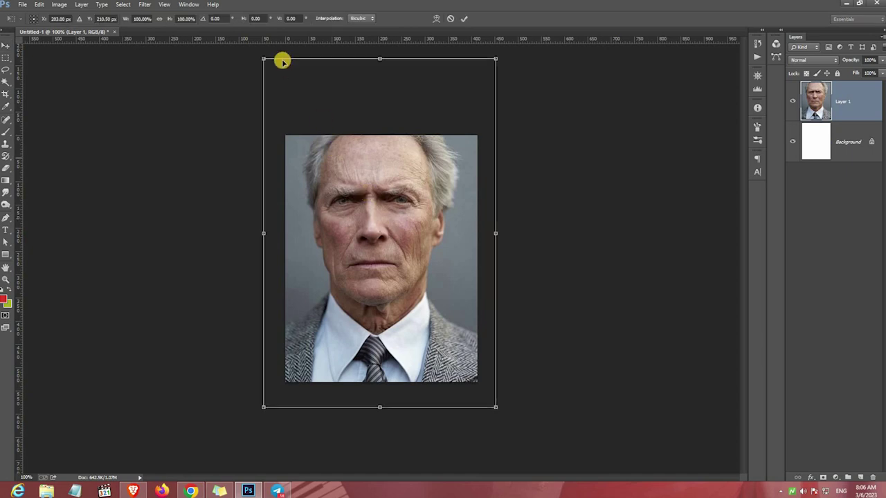
{"action": "left_click_drag", "start_coordinate": [263, 60], "coordinate": [283, 119]}
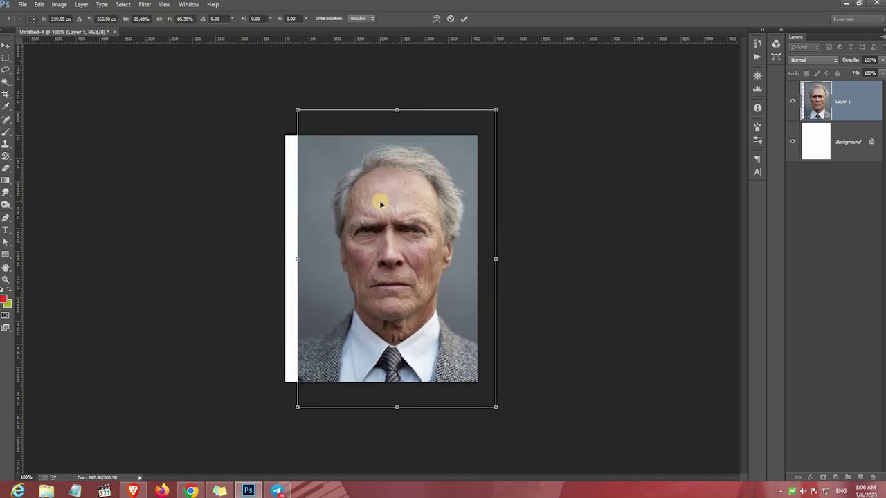
{"action": "key", "text": "alt+Tab"}
{"action": "right_click", "coordinate": [694, 291]}
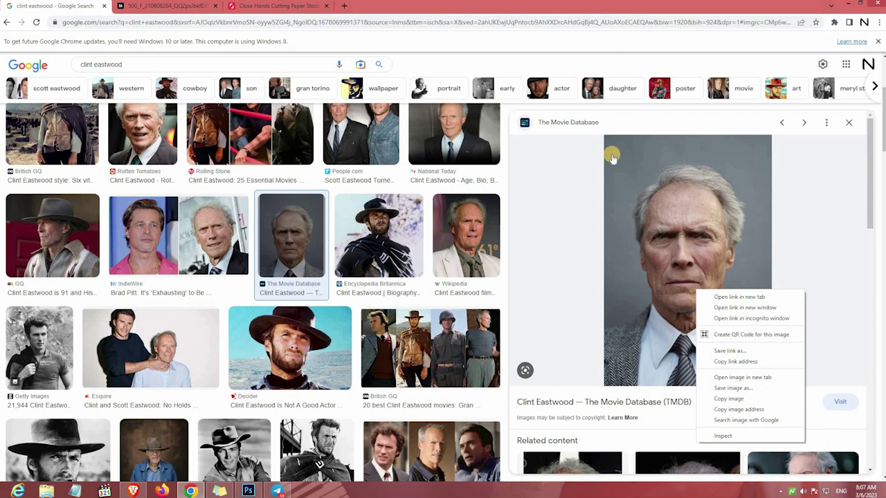
{"action": "left_click", "coordinate": [614, 299]}
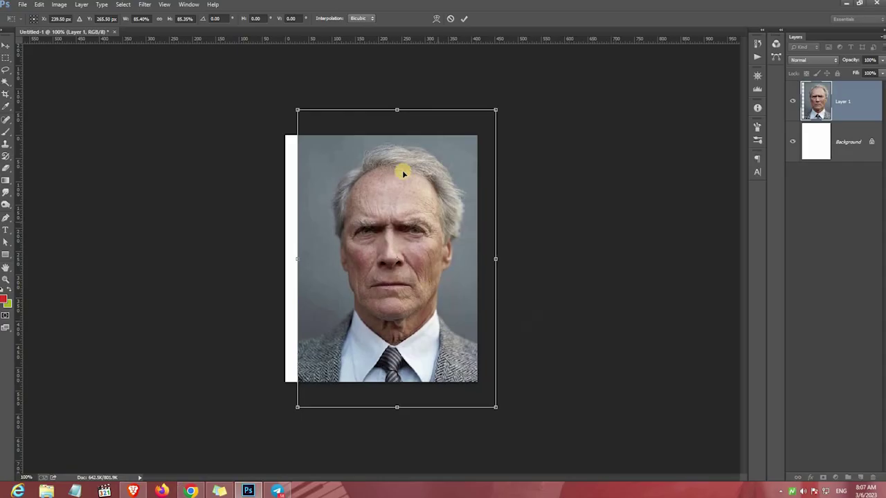
Nudge the scaled portrait left to fill the canvas and commit the transform
{"action": "left_click_drag", "start_coordinate": [438, 158], "coordinate": [421, 164]}
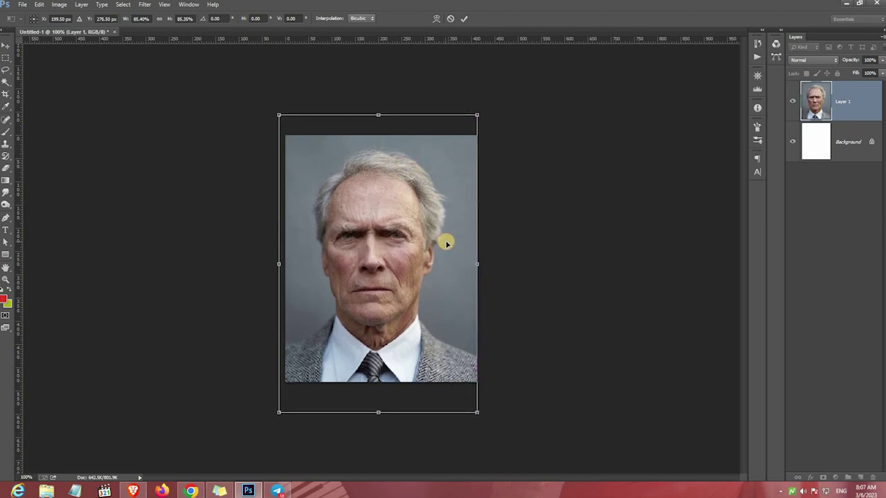
{"action": "key", "text": "Return"}
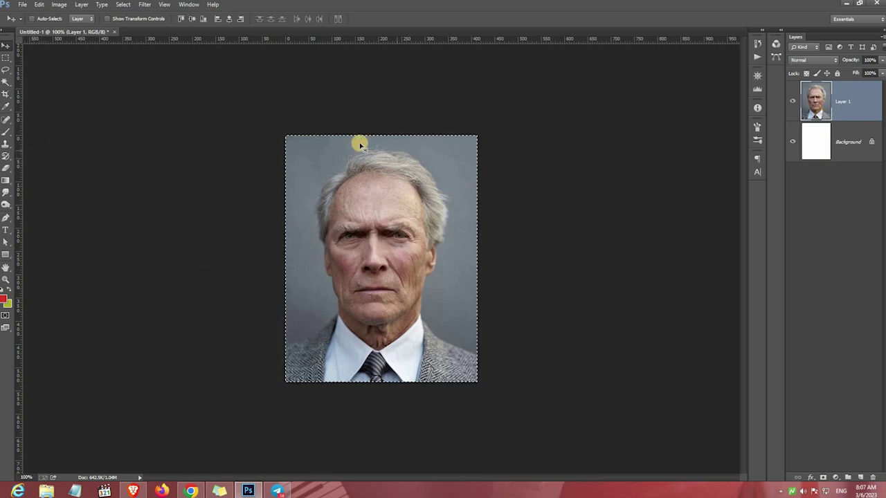
Drag two vertical guides onto the passport canvas's left and right edges
{"action": "key", "text": "ctrl+a"}
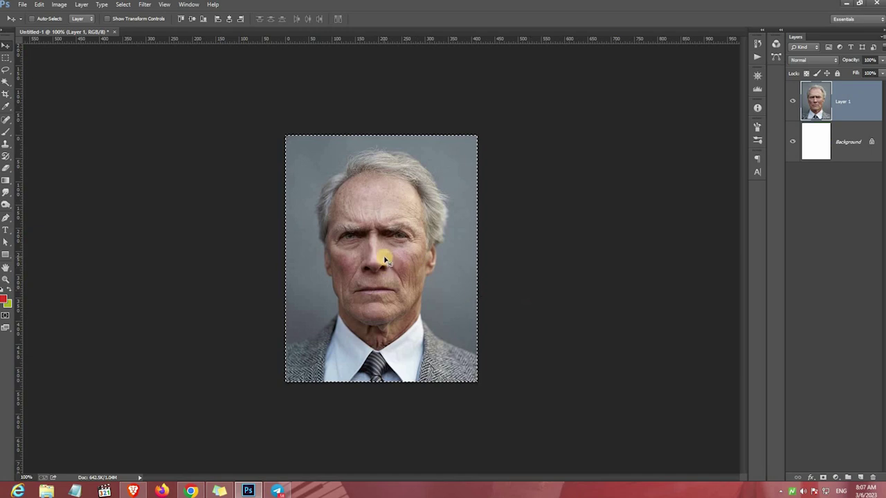
{"action": "key", "text": "ctrl+d"}
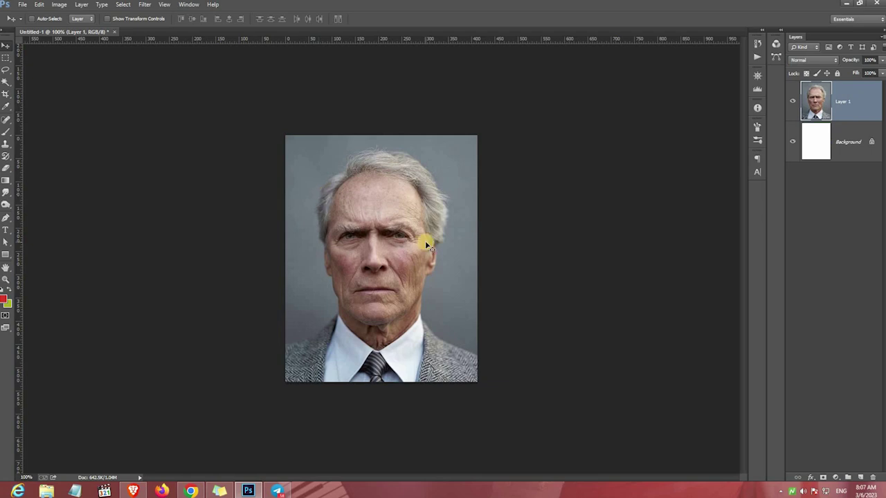
{"action": "left_click_drag", "start_coordinate": [21, 304], "coordinate": [283, 308]}
{"action": "left_click_drag", "start_coordinate": [16, 322], "coordinate": [477, 324]}
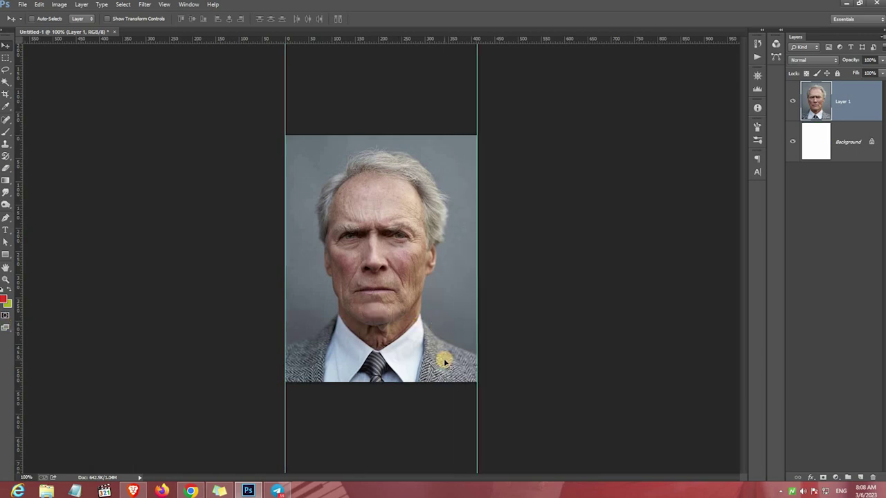
Trial-widen the canvas to 5 cm, undo it, and hide the guides
{"action": "key", "text": "ctrl+alt+c"}
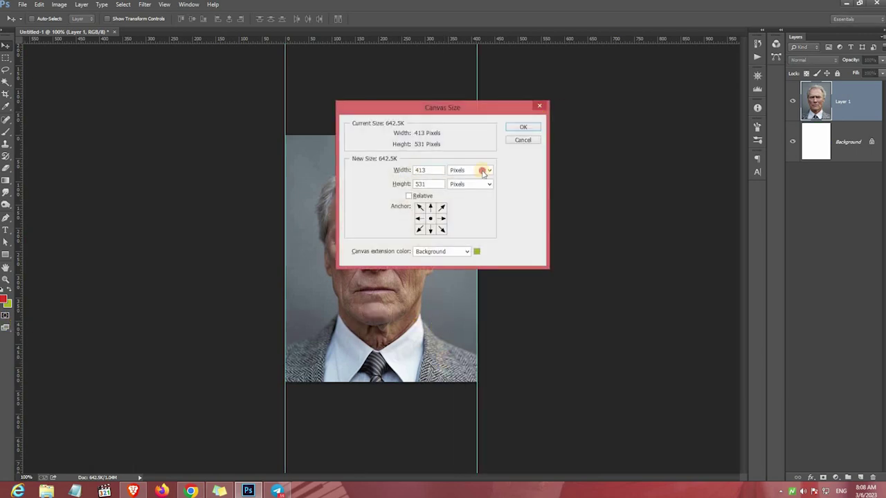
{"action": "left_click", "coordinate": [485, 170]}
{"action": "left_click", "coordinate": [462, 201]}
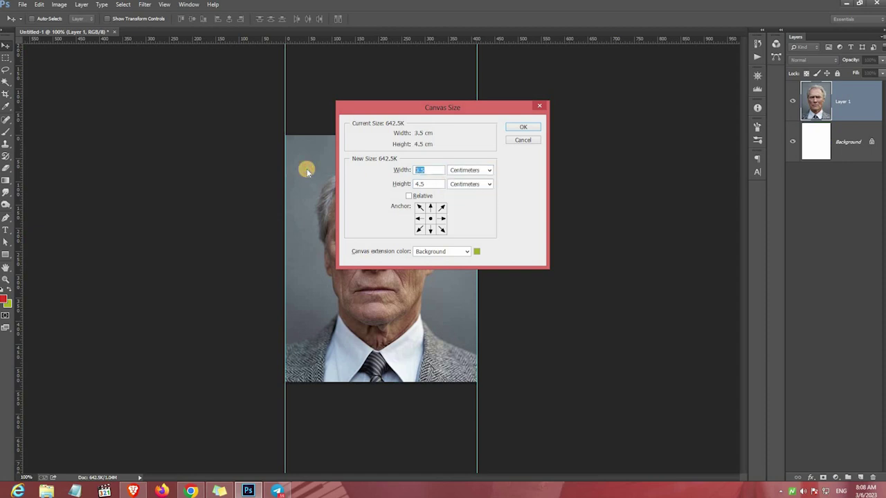
{"action": "type", "text": "5"}
{"action": "key", "text": "Return"}
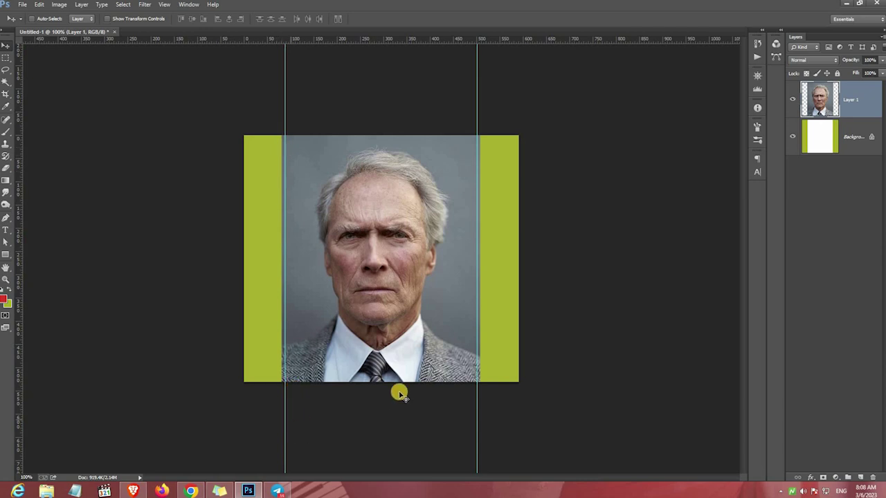
{"action": "key", "text": "ctrl+z"}
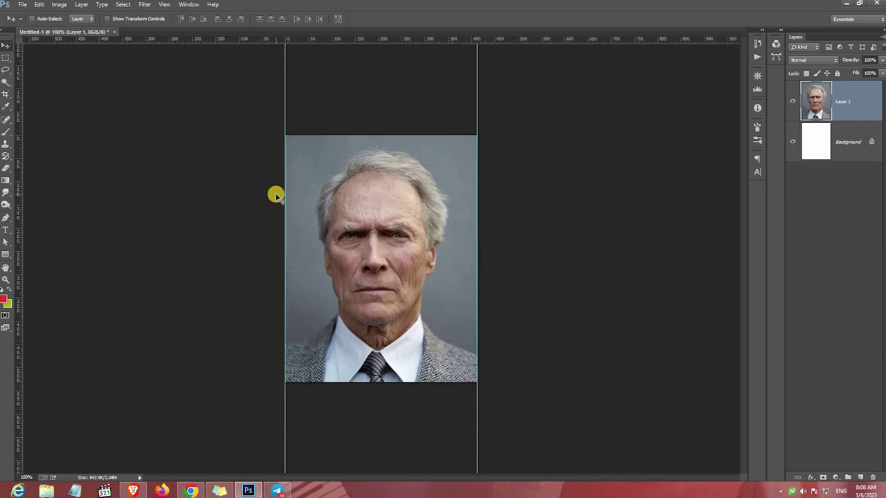
{"action": "key", "text": "ctrl+z"}
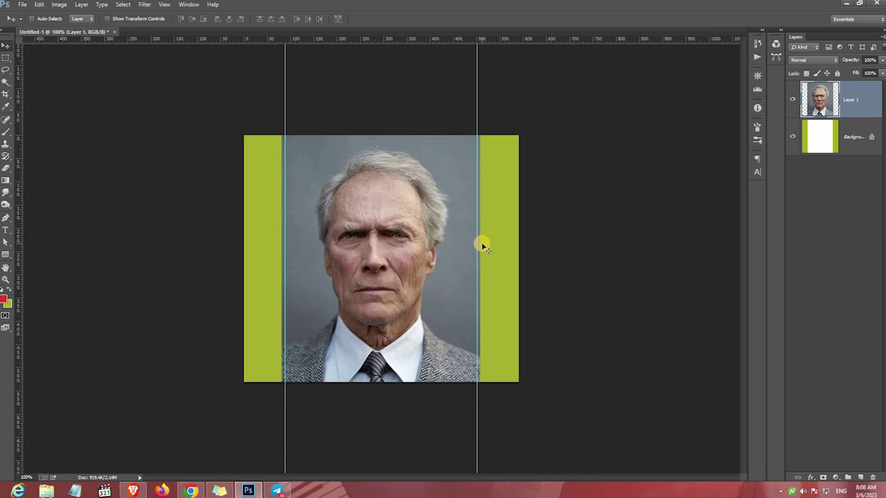
{"action": "key", "text": "ctrl+z"}
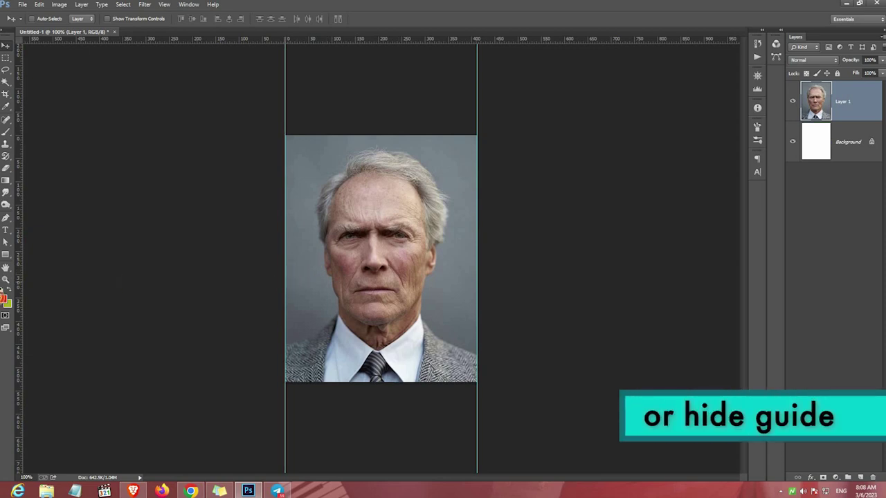
{"action": "key", "text": "ctrl+semicolon"}
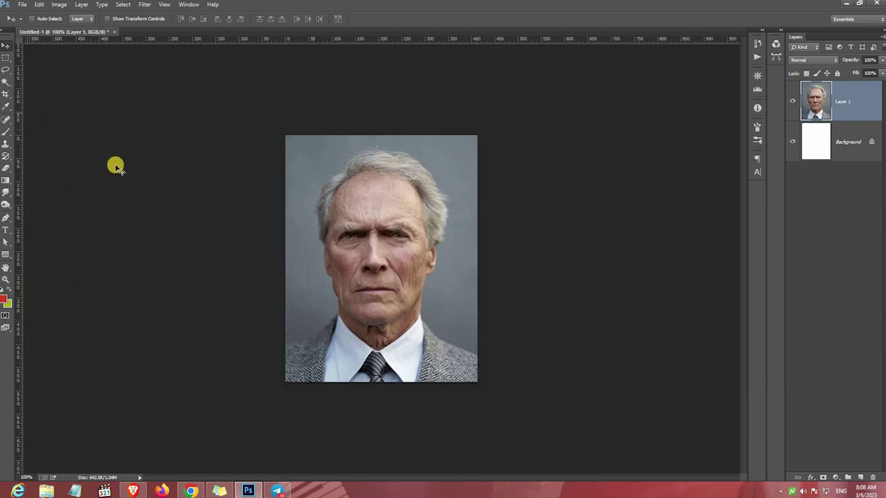
{"action": "key", "text": "ctrl+a"}
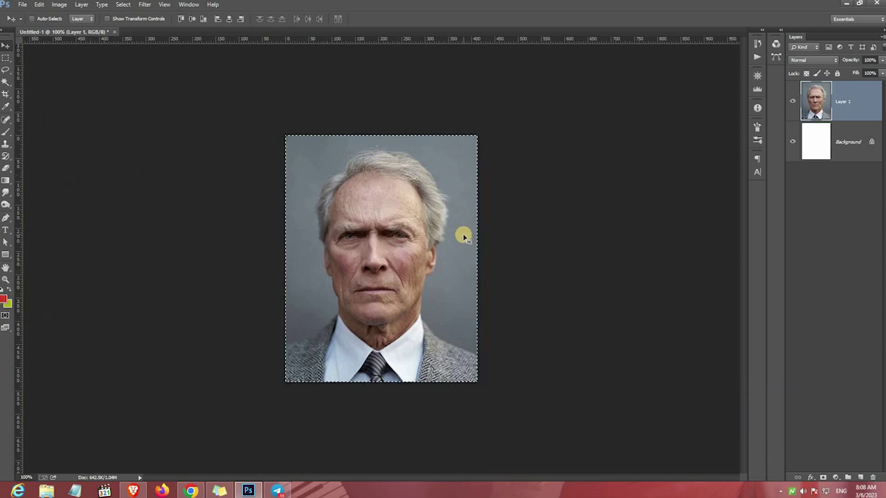
{"action": "key", "text": "alt+i"}
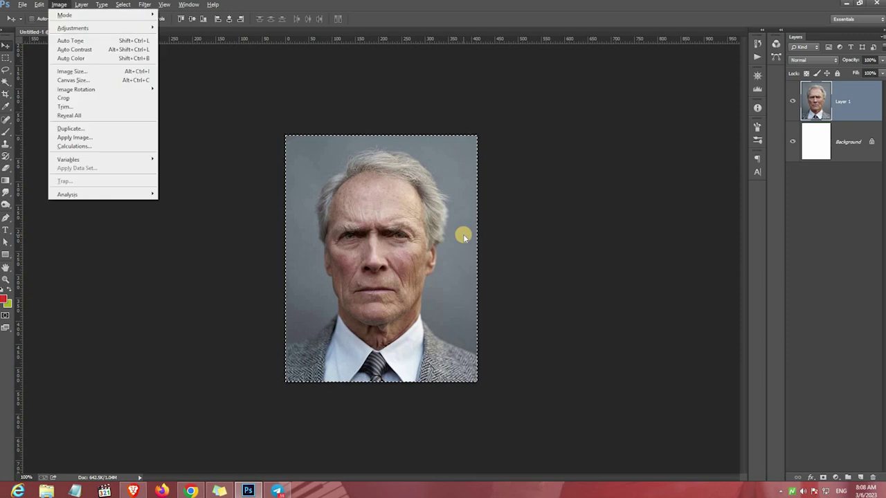
{"action": "left_click", "coordinate": [92, 101]}
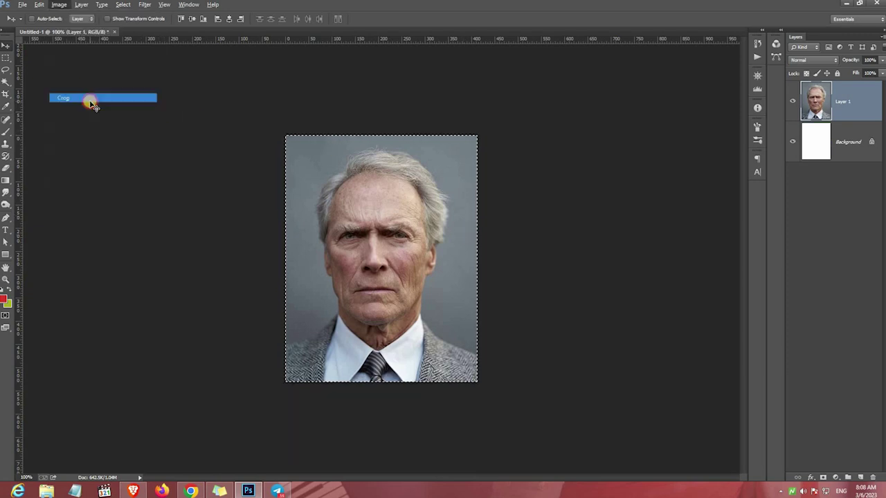
{"action": "key", "text": "ctrl+d"}
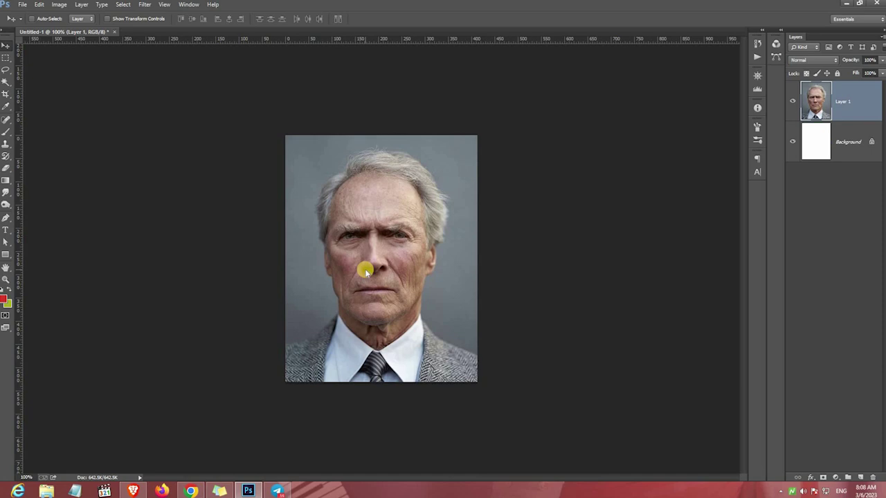
{"action": "key", "text": "ctrl+alt+c"}
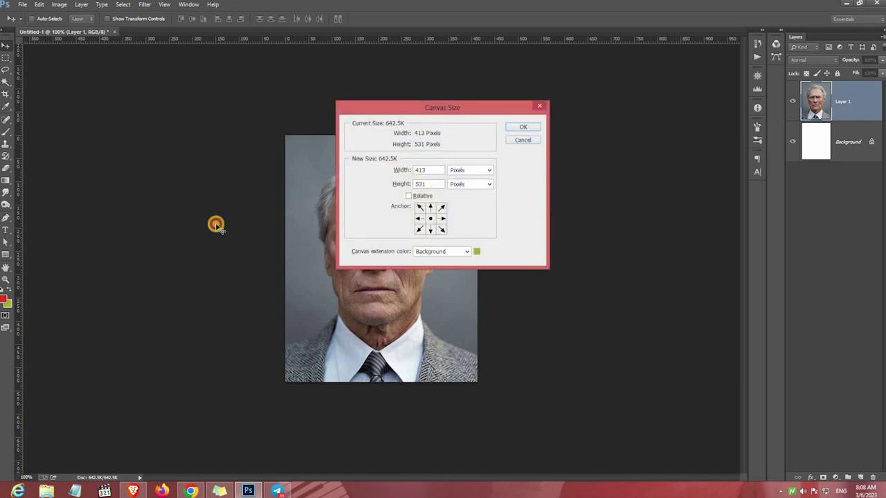
{"action": "key", "text": "Escape"}
{"action": "left_click_drag", "start_coordinate": [20, 265], "coordinate": [285, 265]}
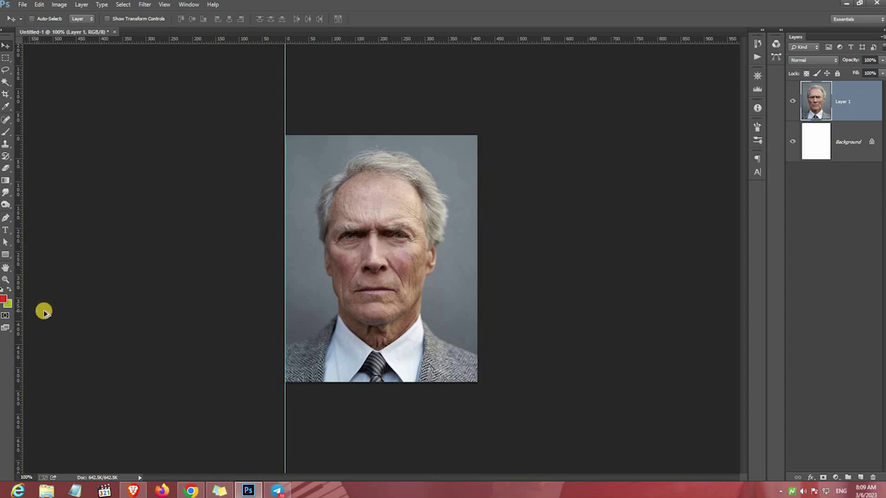
{"action": "key", "text": "ctrl+alt+c"}
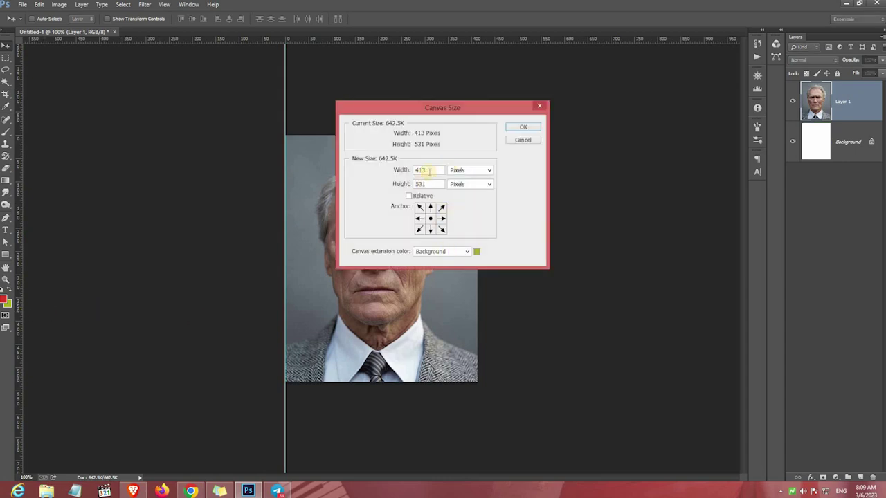
{"action": "left_click", "coordinate": [470, 169]}
{"action": "left_click", "coordinate": [468, 201]}
{"action": "type", "text": "5"}
{"action": "key", "text": "Return"}
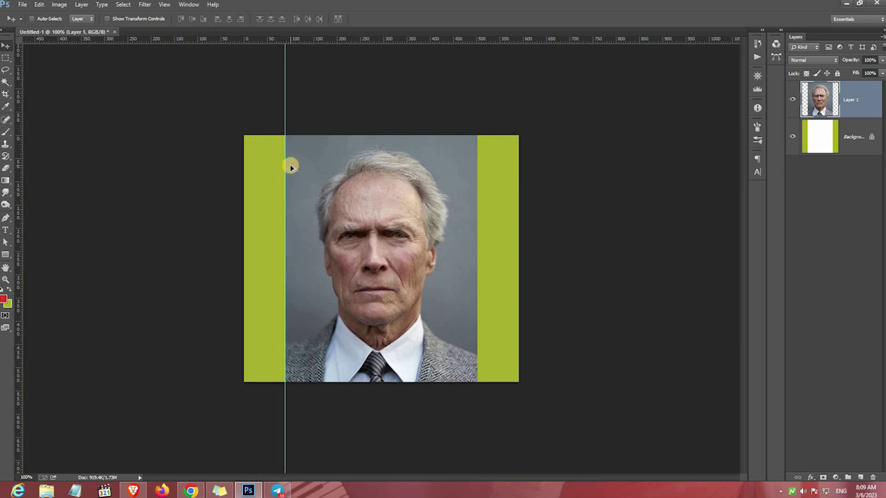
{"action": "key", "text": "ctrl+z"}
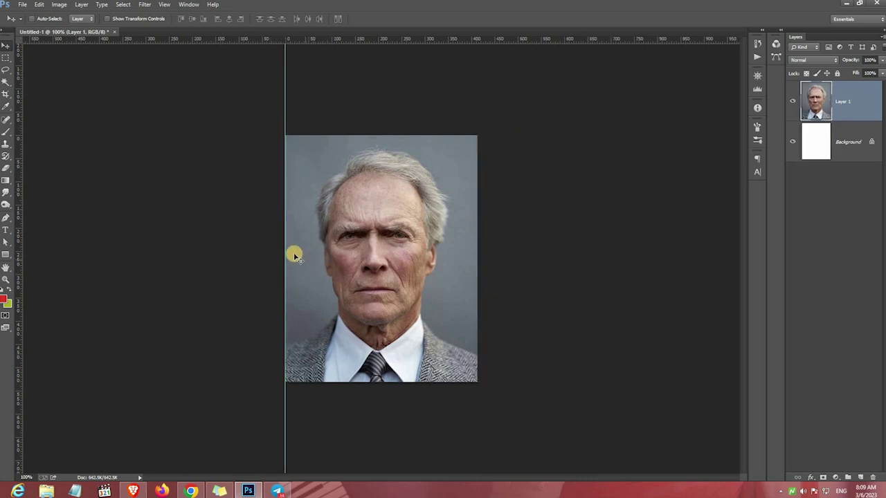
{"action": "left_click_drag", "start_coordinate": [76, 256], "coordinate": [11, 256]}
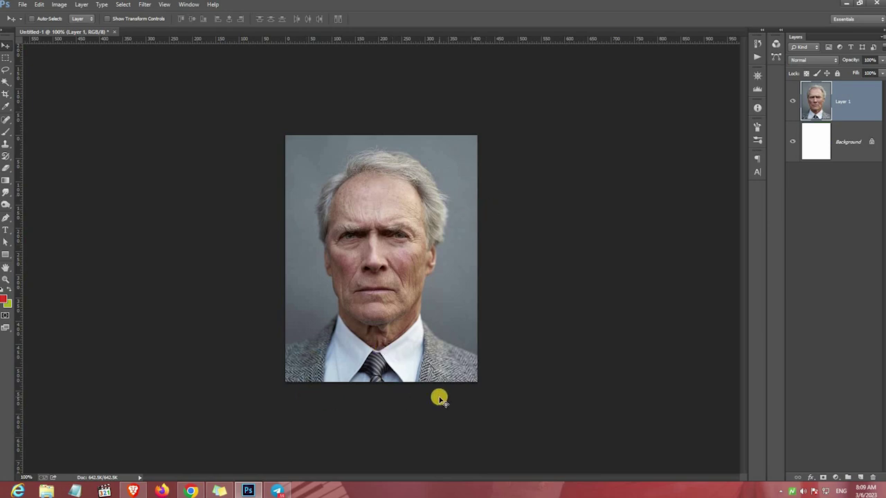
Enter a new document size of 6 × 4 inches at 300 pixels/inch
{"action": "key", "text": "ctrl+n"}
{"action": "left_click", "coordinate": [403, 181]}
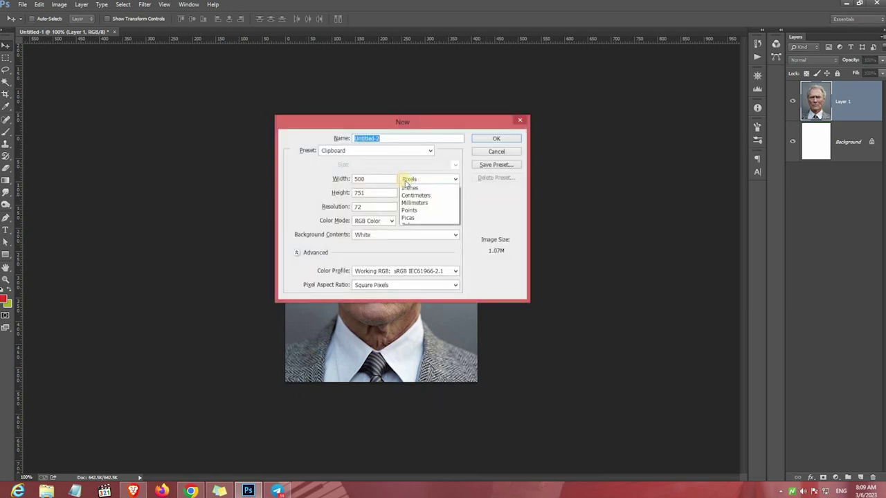
{"action": "left_click", "coordinate": [409, 196]}
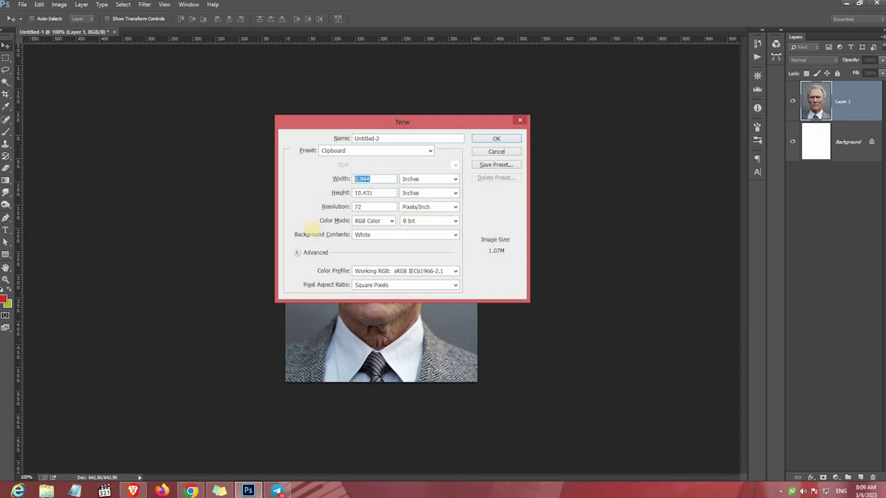
{"action": "type", "text": "6"}
{"action": "key", "text": "Tab"}
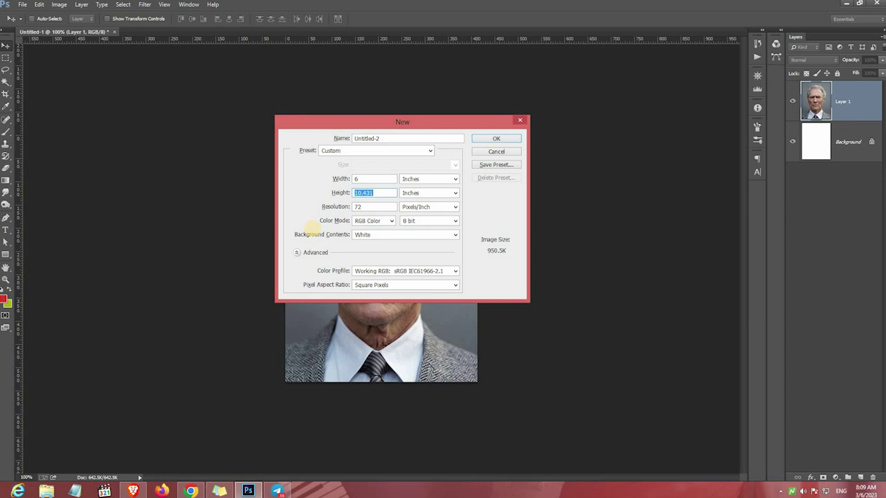
{"action": "type", "text": "4"}
{"action": "key", "text": "Tab"}
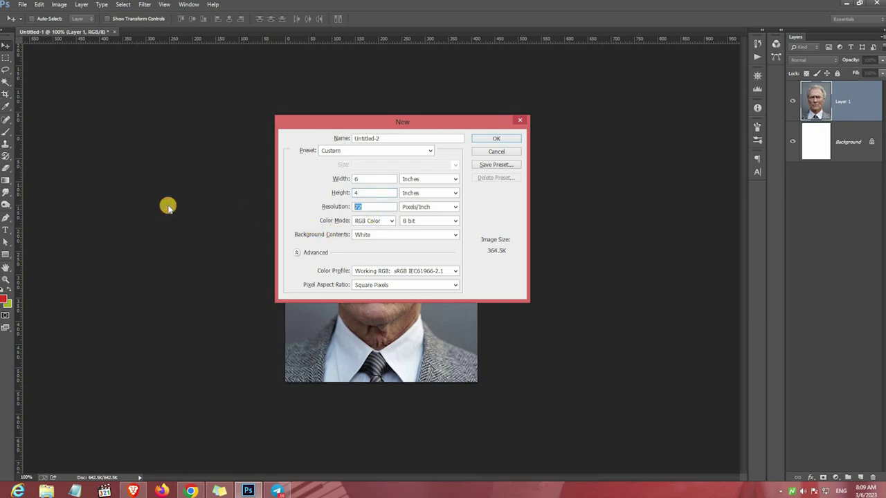
{"action": "type", "text": "300"}
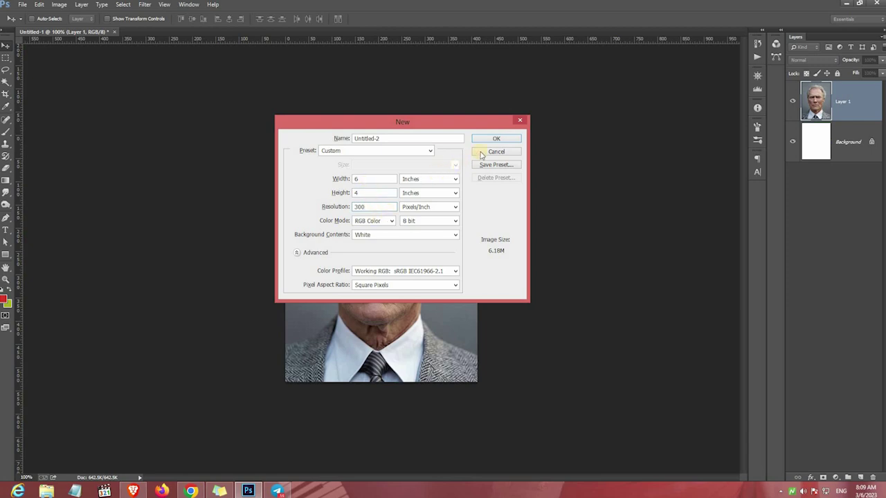
Choose the Photo preset with Landscape, 4 x 6 size and create the document
{"action": "left_click", "coordinate": [427, 150]}
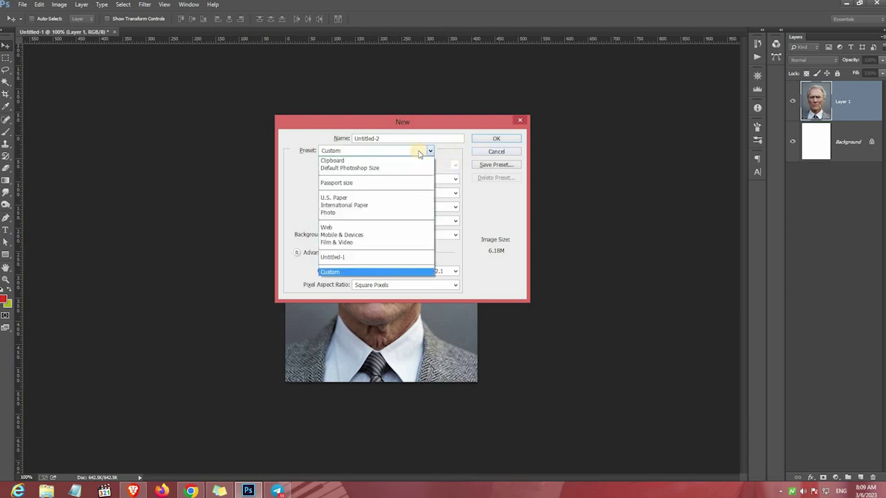
{"action": "left_click", "coordinate": [330, 212]}
{"action": "left_click", "coordinate": [368, 168]}
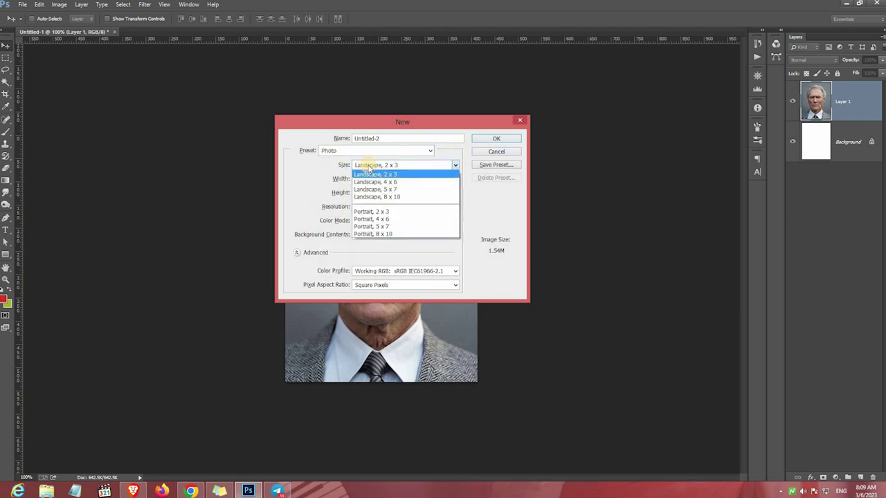
{"action": "left_click", "coordinate": [363, 179]}
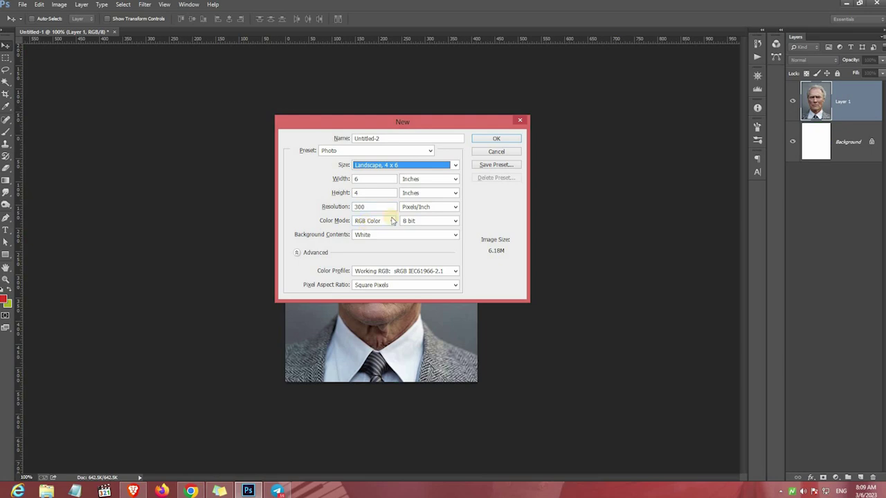
{"action": "left_click", "coordinate": [407, 166]}
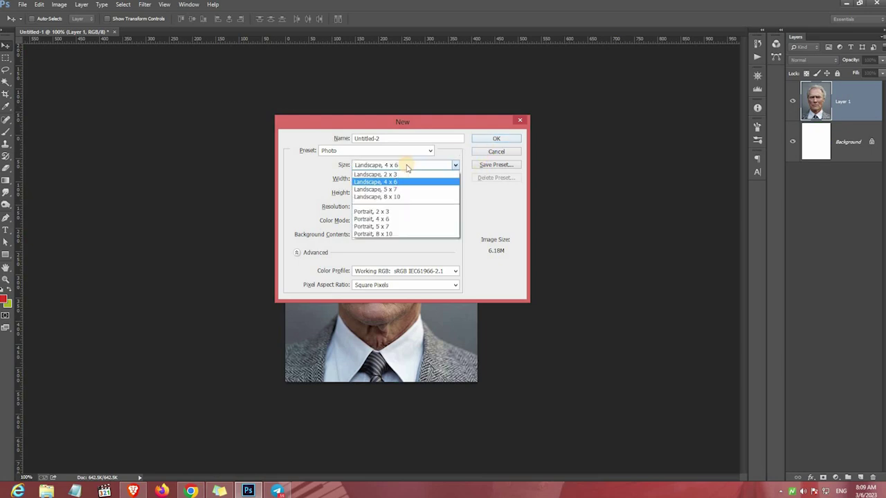
{"action": "left_click", "coordinate": [391, 220]}
{"action": "left_click", "coordinate": [401, 166]}
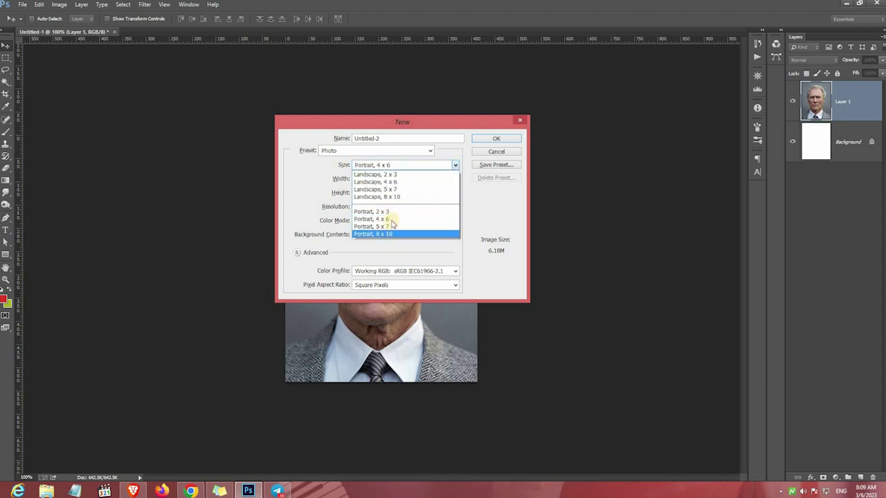
{"action": "left_click", "coordinate": [391, 182]}
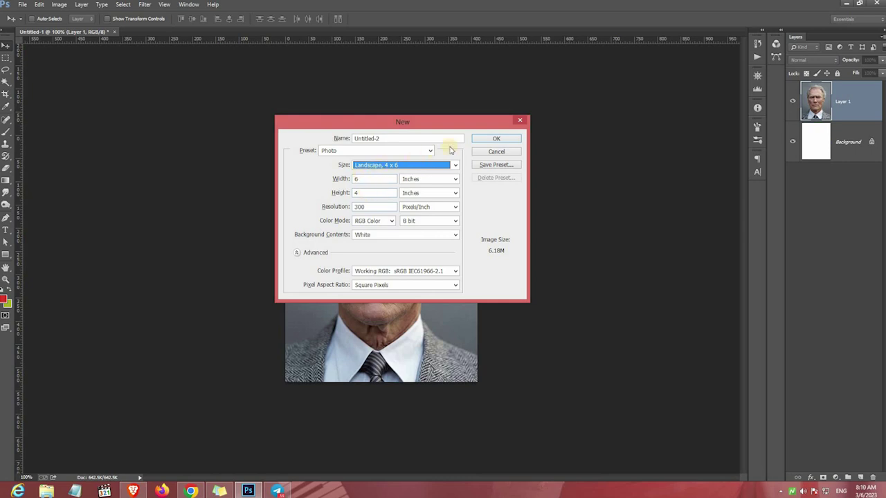
{"action": "left_click", "coordinate": [498, 138]}
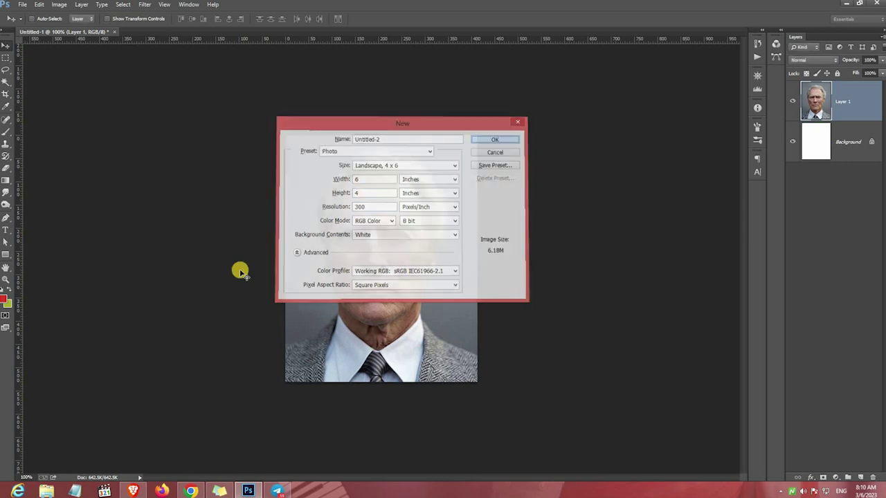
Drag the portrait from Untitled-1 into the top-left of the 6 × 4 sheet
{"action": "left_click", "coordinate": [92, 31]}
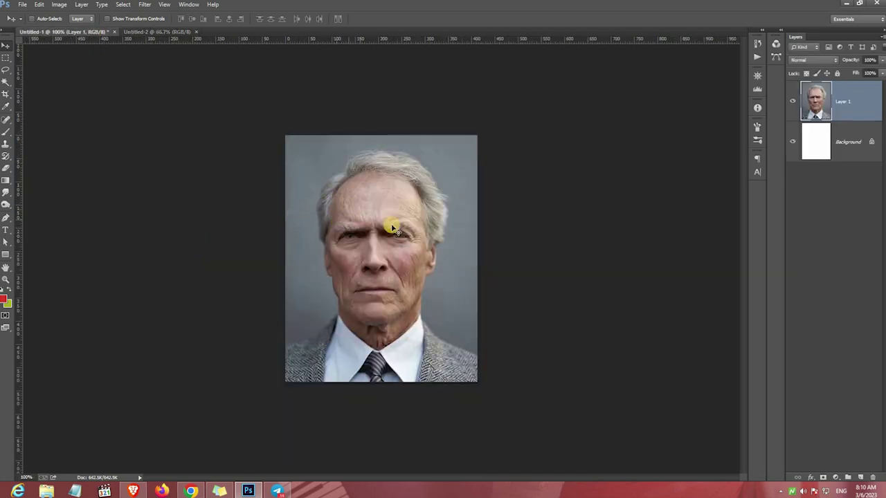
{"action": "left_click_drag", "start_coordinate": [330, 191], "coordinate": [211, 138]}
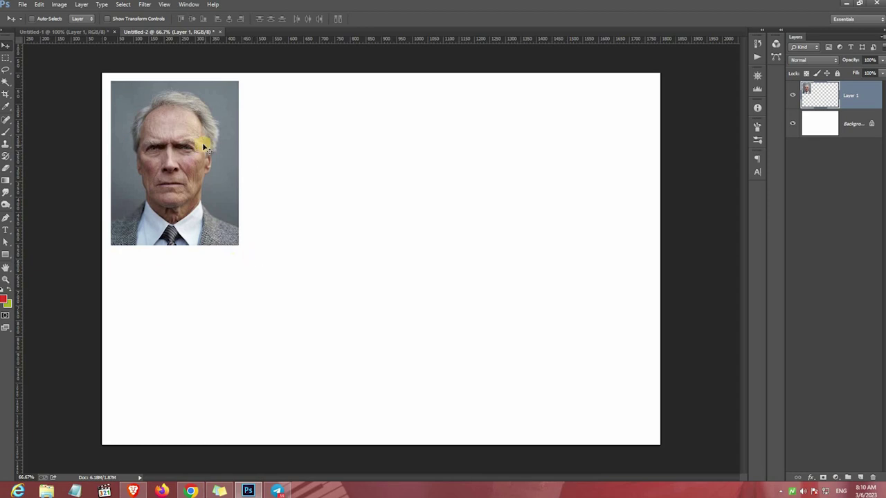
Search Google Images for 'passport size photo' in a new browser tab
{"action": "left_click", "coordinate": [191, 491]}
{"action": "key", "text": "ctrl+t"}
{"action": "type", "text": "passport size photo"}
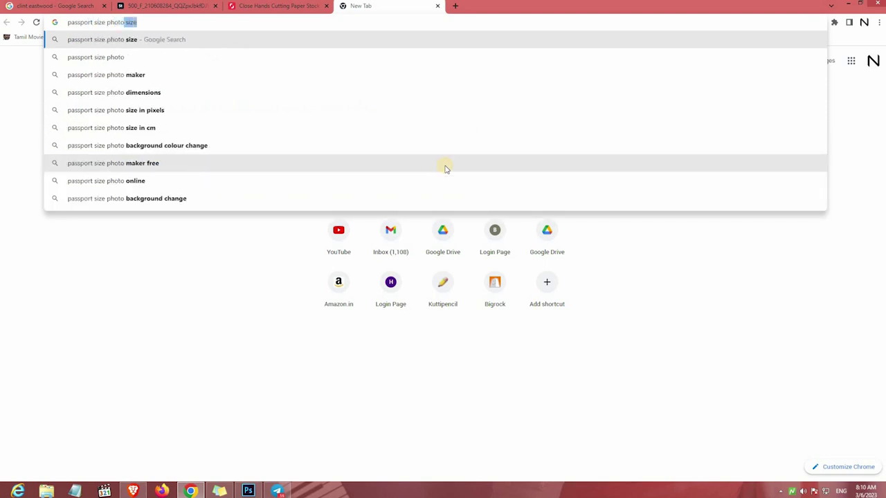
{"action": "key", "text": "Delete"}
{"action": "key", "text": "Return"}
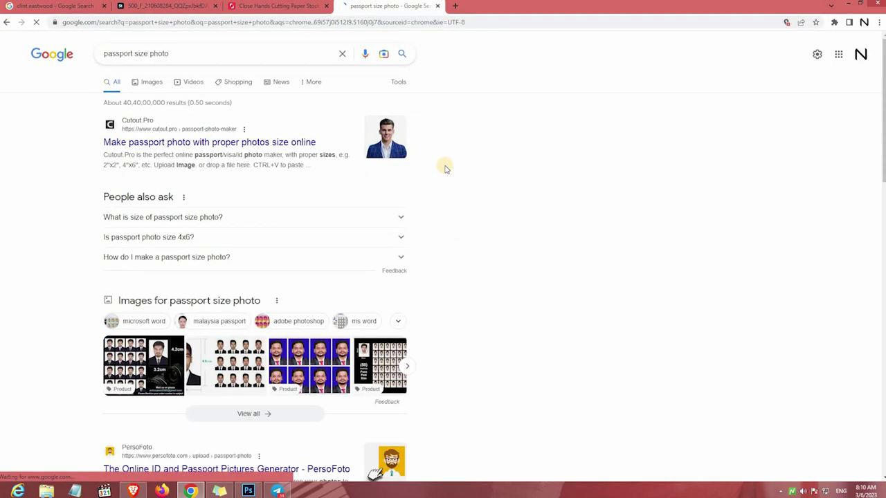
{"action": "left_click", "coordinate": [148, 82]}
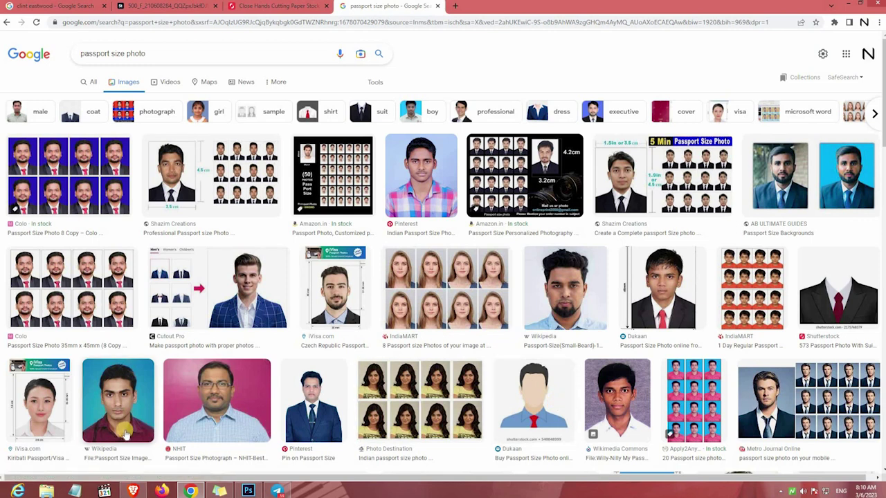
Browse passport sheet previews, ending on the Printo example, then return to Photoshop
{"action": "left_click", "coordinate": [84, 187]}
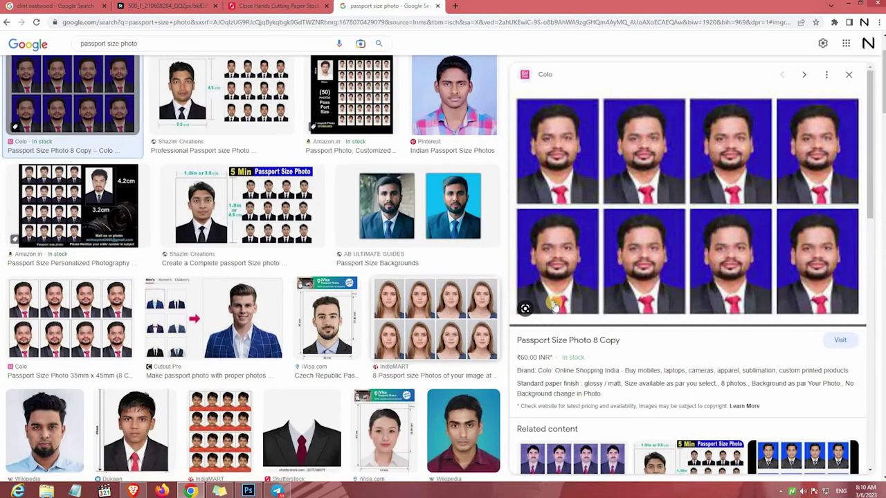
{"action": "left_click", "coordinate": [243, 104]}
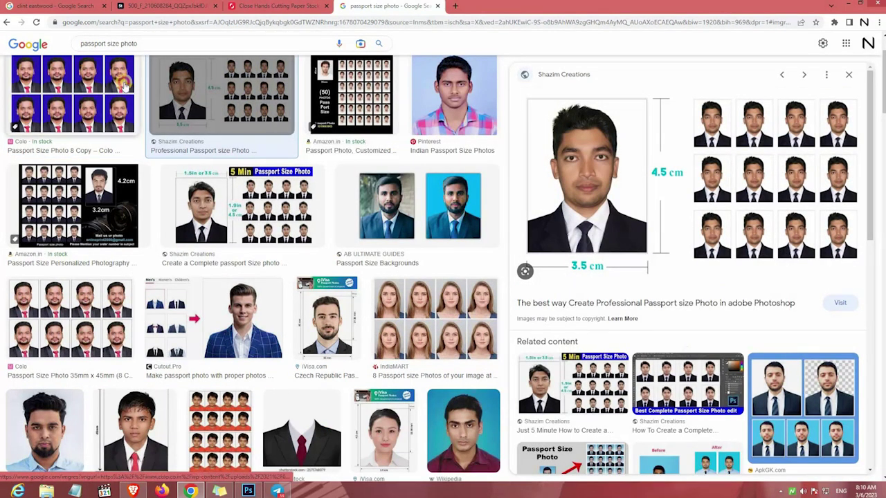
{"action": "left_click", "coordinate": [73, 97]}
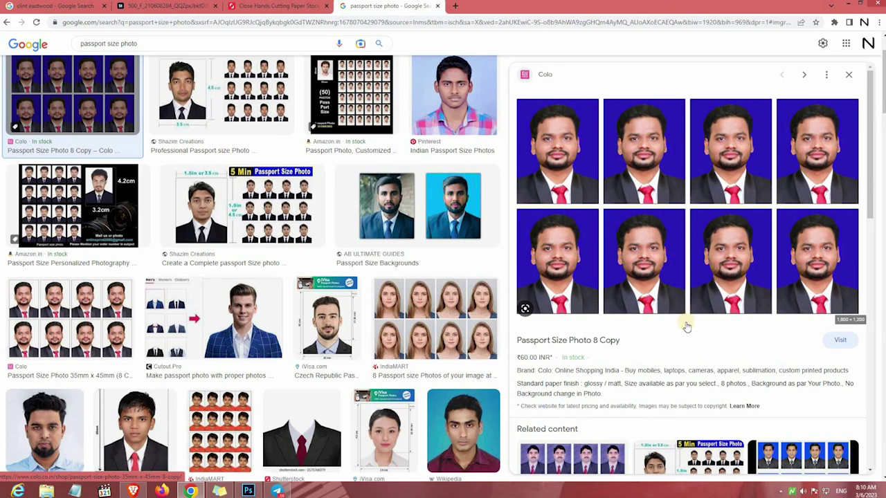
{"action": "scroll", "coordinate": [266, 298], "scroll_direction": "down", "scroll_amount": 10}
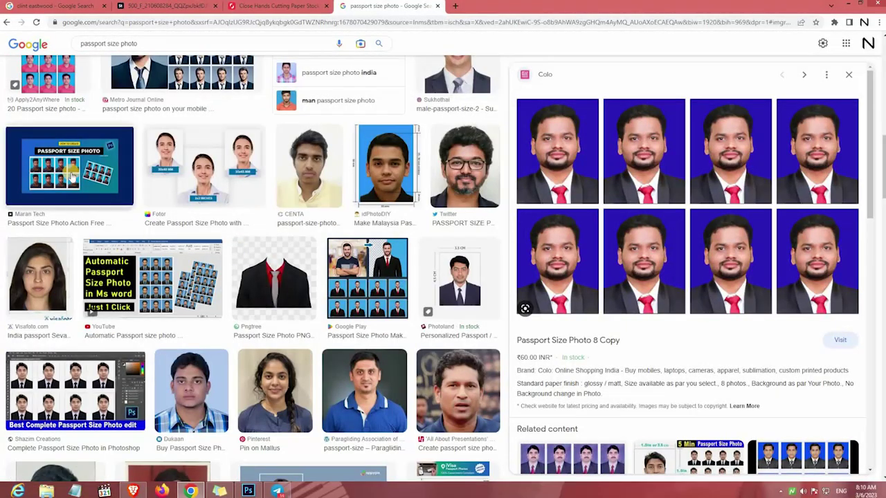
{"action": "left_click", "coordinate": [69, 167]}
{"action": "scroll", "coordinate": [630, 313], "scroll_direction": "down", "scroll_amount": 10}
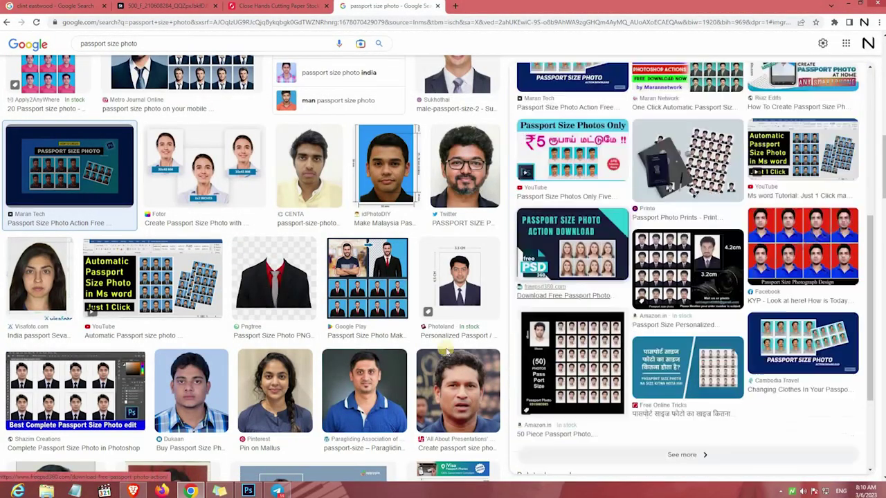
{"action": "left_click", "coordinate": [322, 384]}
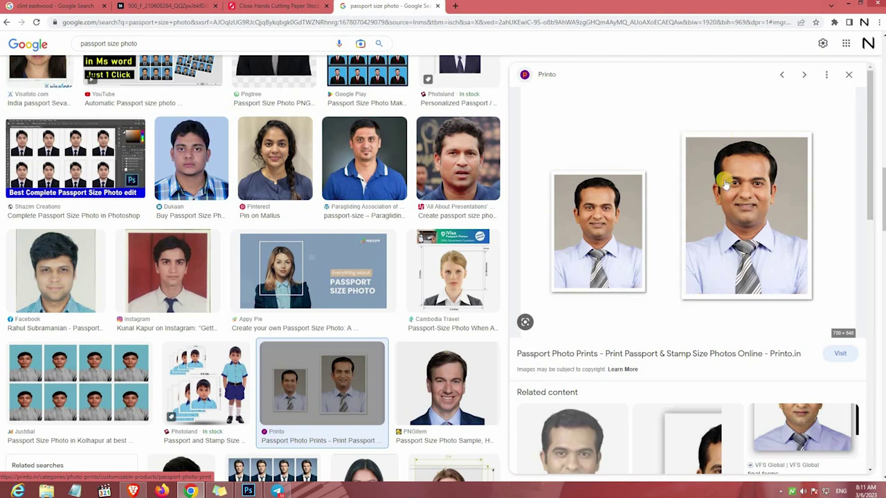
{"action": "left_click", "coordinate": [247, 491]}
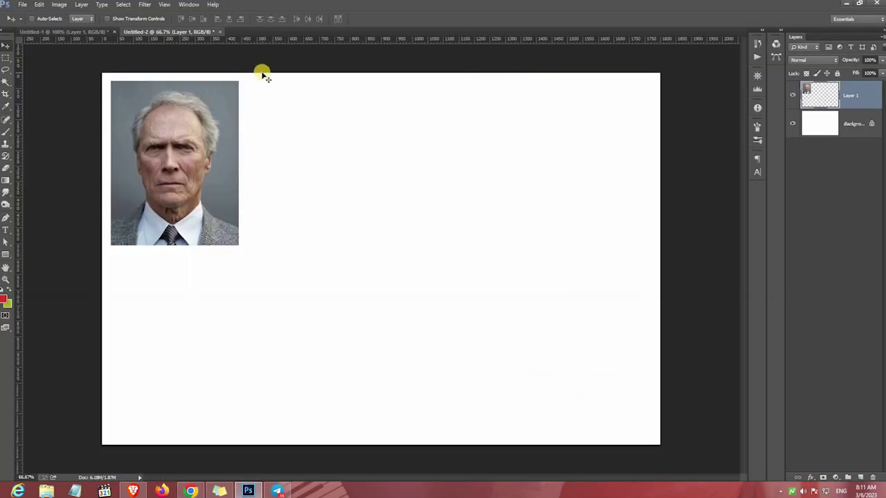
Open Canvas Size for the Untitled-1 portrait with units in centimetres
{"action": "left_click", "coordinate": [95, 32]}
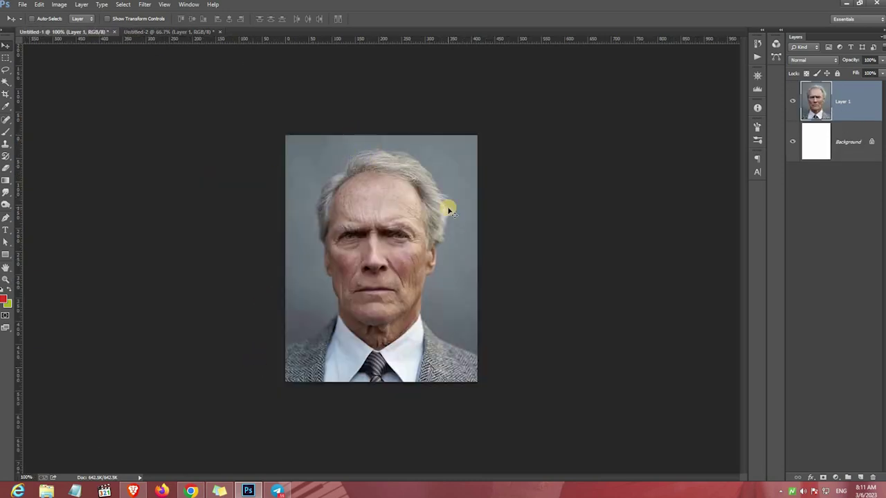
{"action": "key", "text": "ctrl+alt+c"}
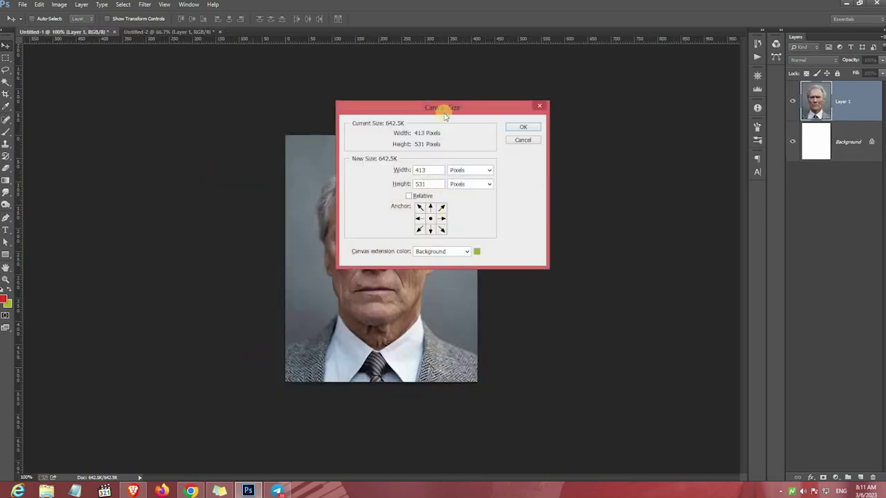
{"action": "left_click", "coordinate": [460, 170]}
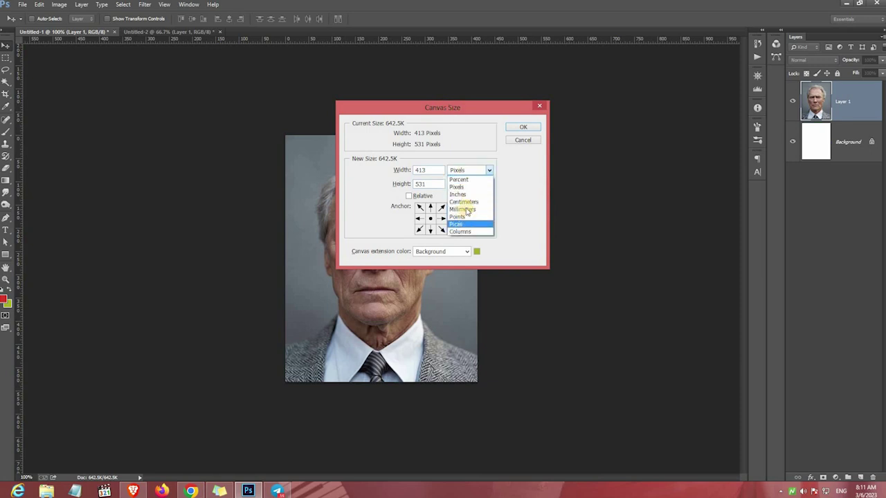
{"action": "left_click", "coordinate": [467, 202]}
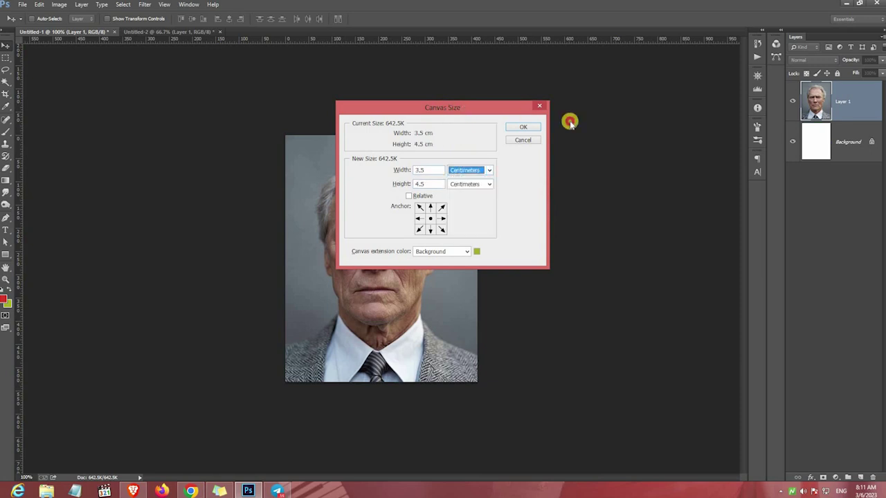
{"action": "left_click_drag", "start_coordinate": [461, 107], "coordinate": [658, 132]}
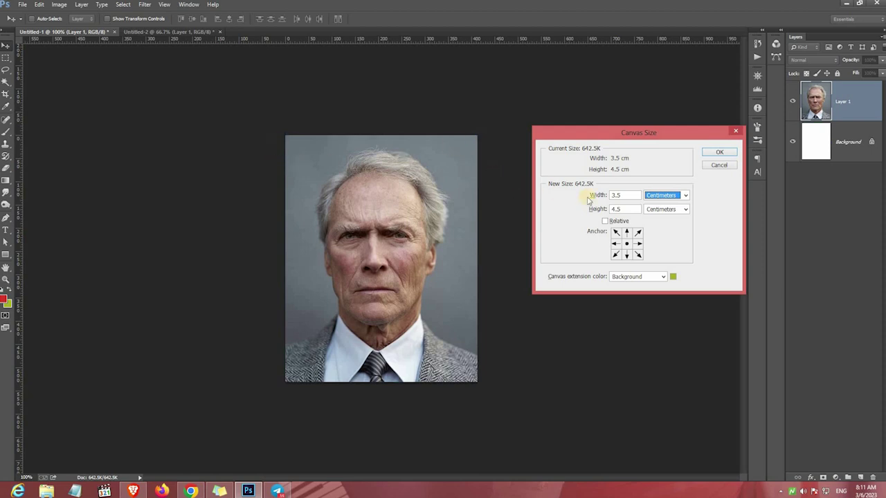
Enlarge the canvas to 3.9 × 4.9 cm for a green border, then undo it
{"action": "left_click", "coordinate": [615, 195]}
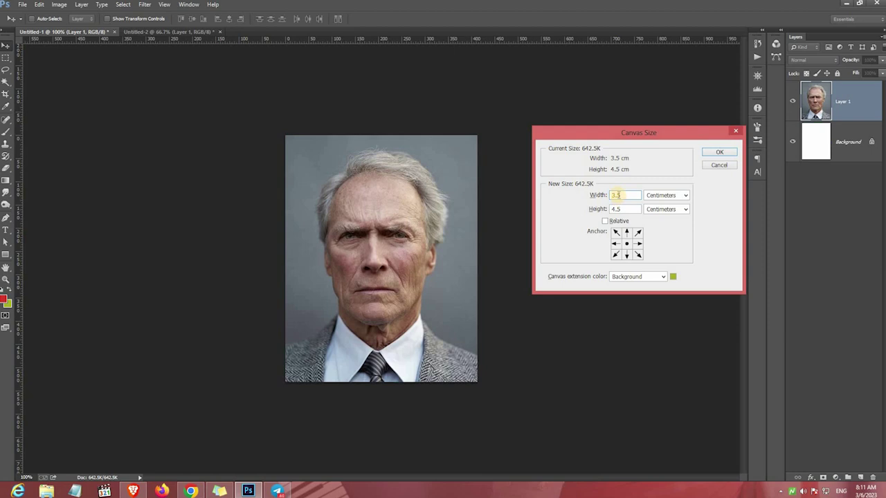
{"action": "double_click", "coordinate": [618, 195]}
{"action": "left_click_drag", "start_coordinate": [616, 209], "coordinate": [621, 222]}
{"action": "left_click", "coordinate": [716, 154]}
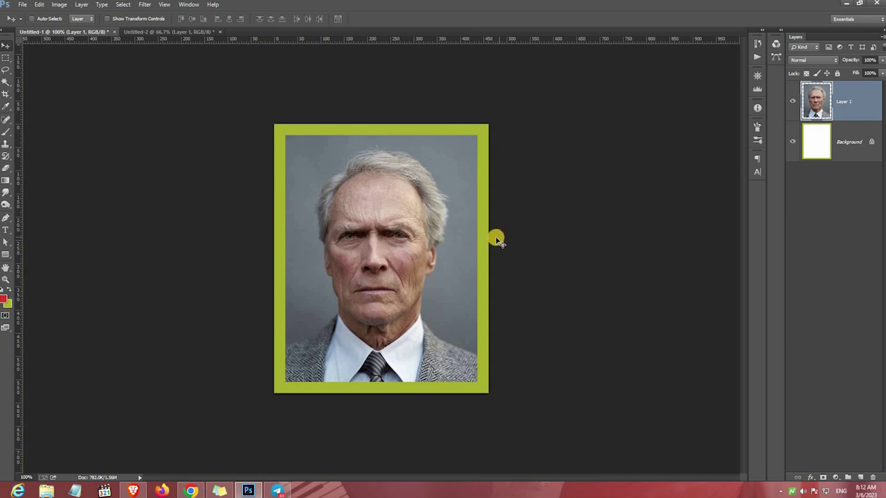
{"action": "key", "text": "ctrl+z"}
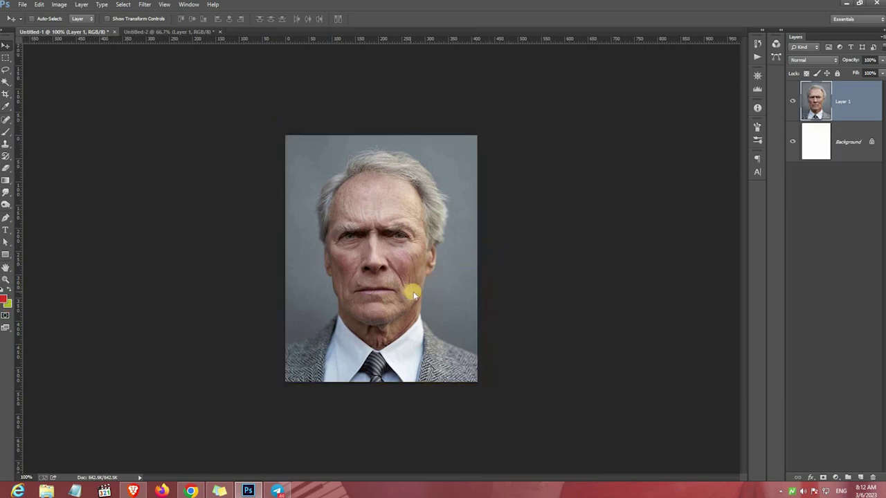
Switch the portrait's Canvas Size units to centimetres and enter a 3.9 cm width
{"action": "key", "text": "ctrl+alt+c"}
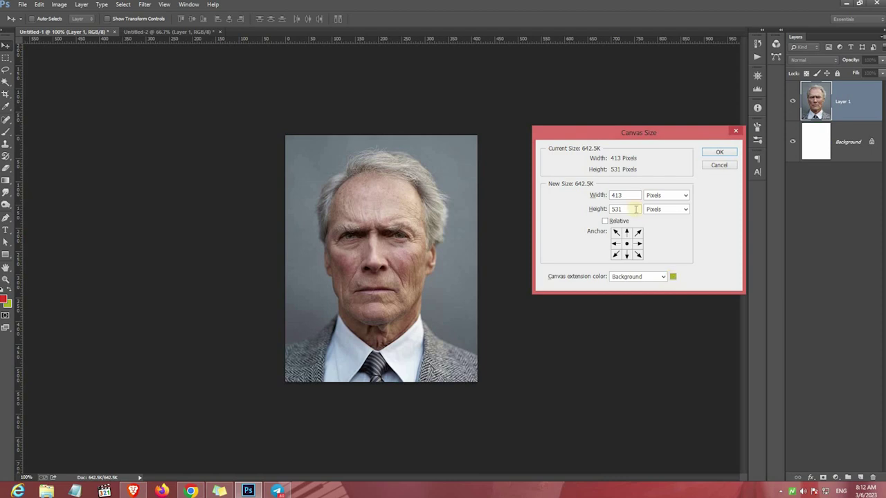
{"action": "left_click", "coordinate": [656, 195]}
{"action": "left_click", "coordinate": [651, 228]}
{"action": "type", "text": "3.9"}
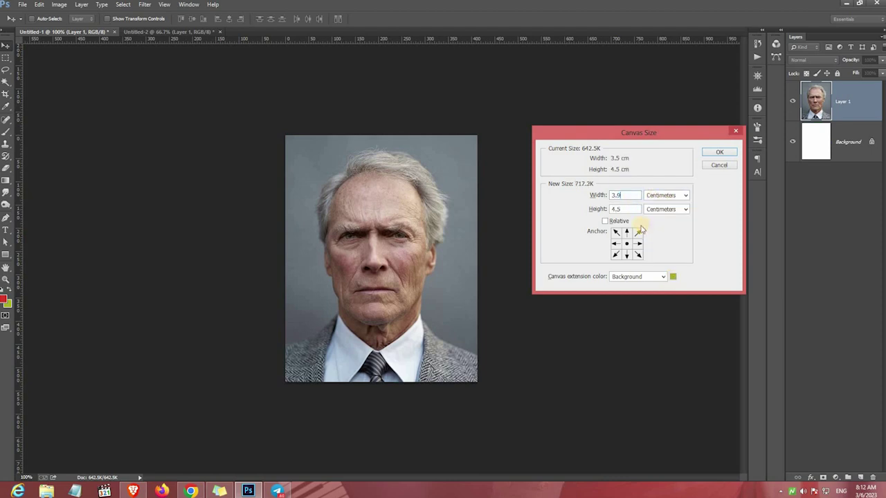
{"action": "left_click_drag", "start_coordinate": [621, 209], "coordinate": [615, 209]}
Apply a 3.9 × 4.9 cm canvas with a white extension colour, then undo it
{"action": "left_click", "coordinate": [673, 276]}
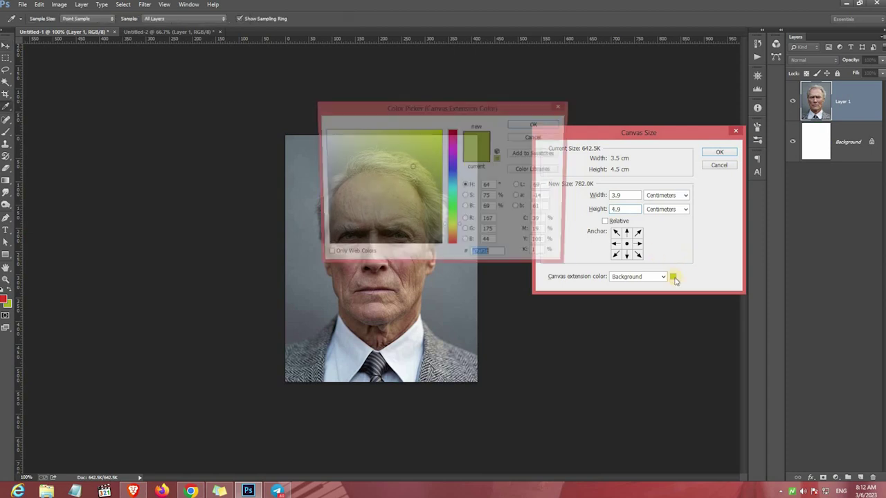
{"action": "left_click_drag", "start_coordinate": [376, 164], "coordinate": [273, 113]}
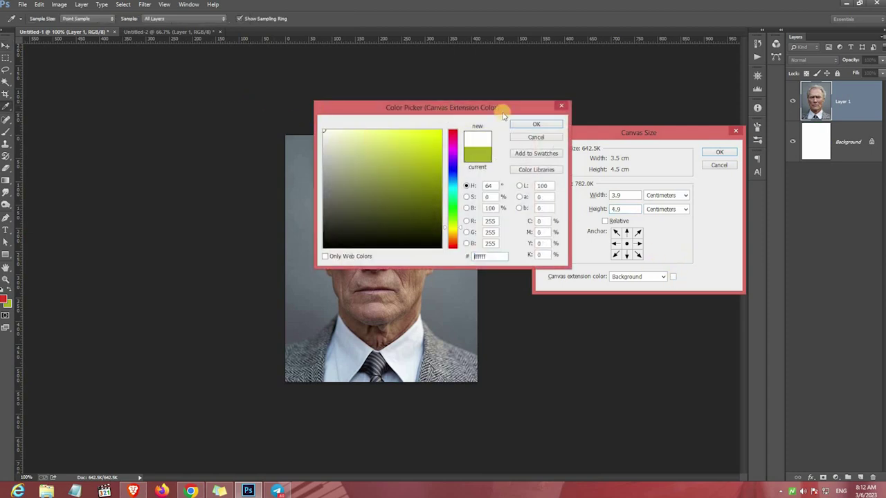
{"action": "left_click", "coordinate": [530, 125]}
{"action": "left_click", "coordinate": [719, 154]}
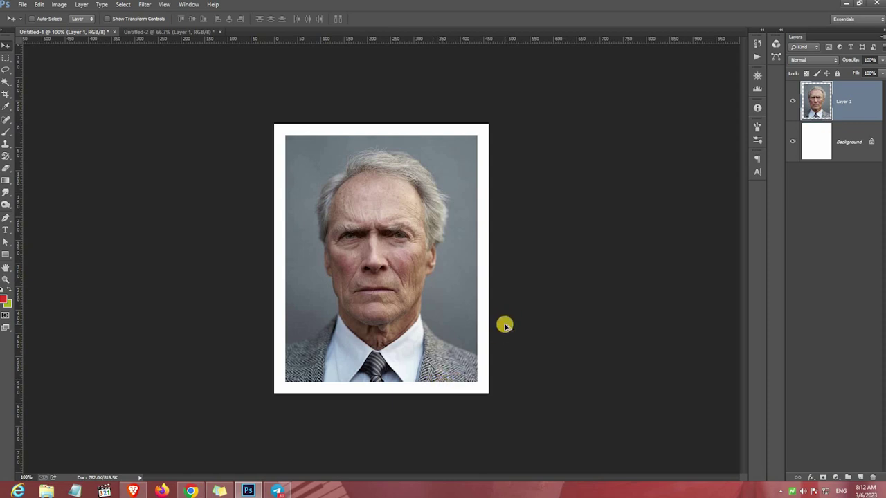
{"action": "key", "text": "ctrl+z"}
Enlarge the portrait canvas to 3.7 × 4.7 cm, then drag the bordered portrait onto the sheet
{"action": "key", "text": "ctrl+alt+c"}
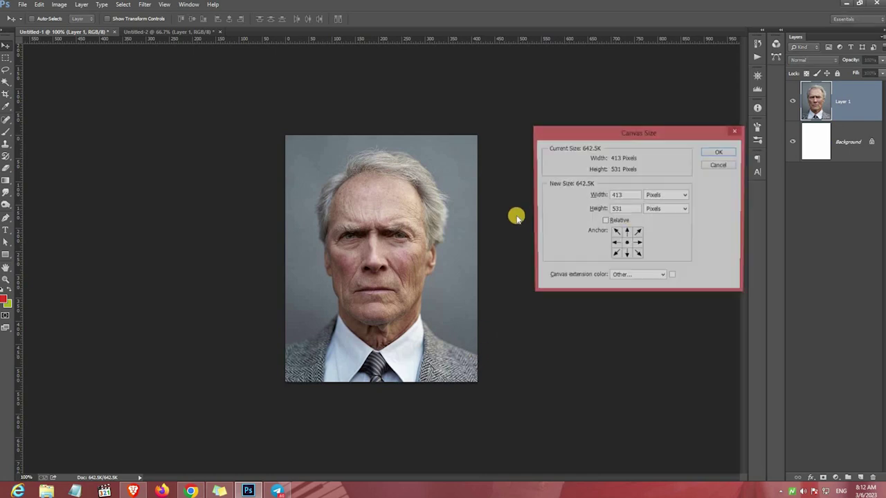
{"action": "left_click", "coordinate": [663, 198]}
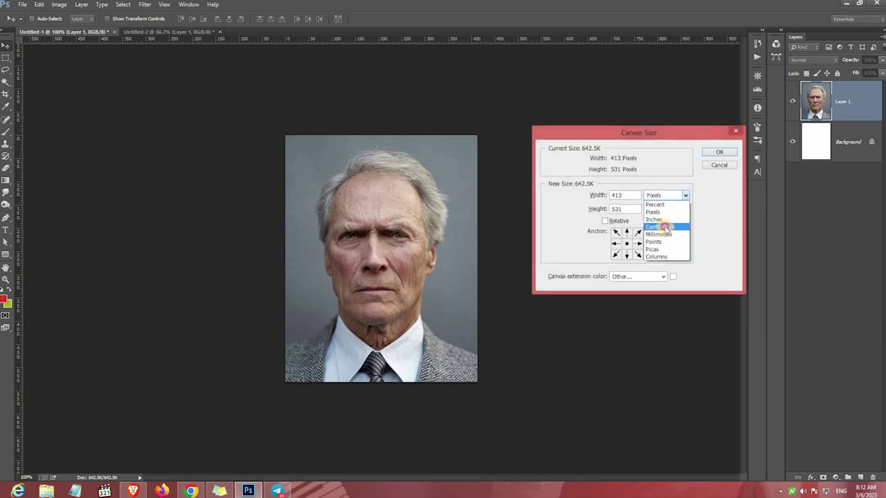
{"action": "left_click", "coordinate": [652, 228]}
{"action": "double_click", "coordinate": [616, 195]}
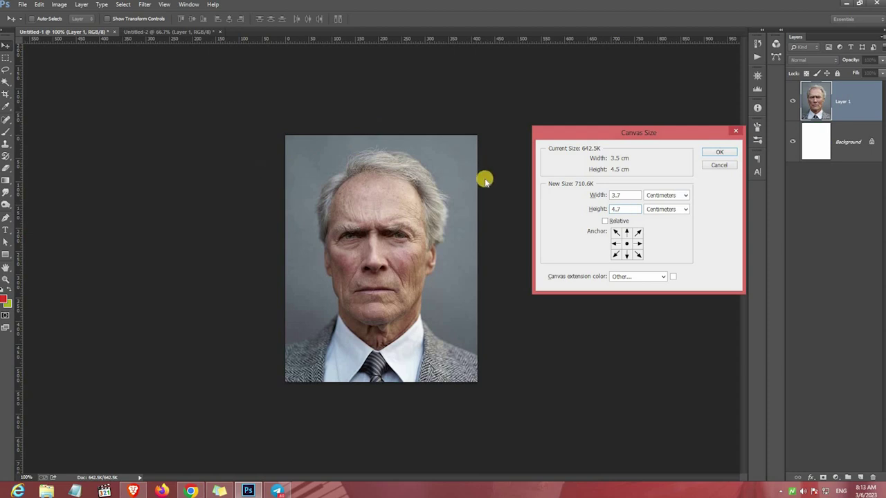
{"action": "left_click", "coordinate": [720, 153]}
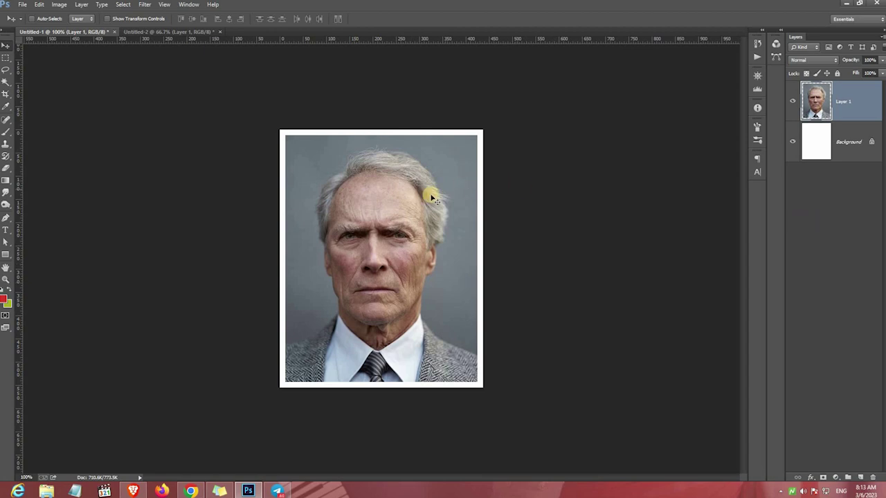
{"action": "left_click_drag", "start_coordinate": [427, 199], "coordinate": [400, 213]}
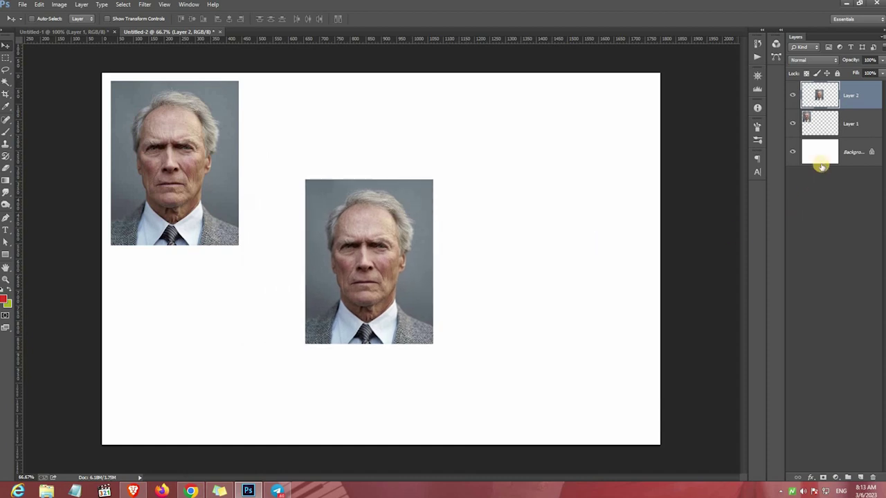
Fill the sheet background red to check the border, then undo and remove the portrait copy
{"action": "left_click", "coordinate": [821, 167]}
{"action": "key", "text": "alt+BackSpace"}
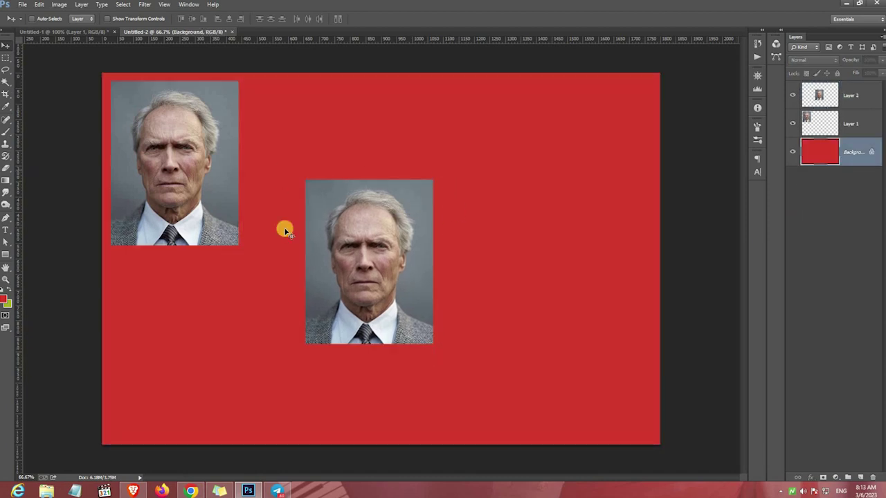
{"action": "key", "text": "ctrl+z"}
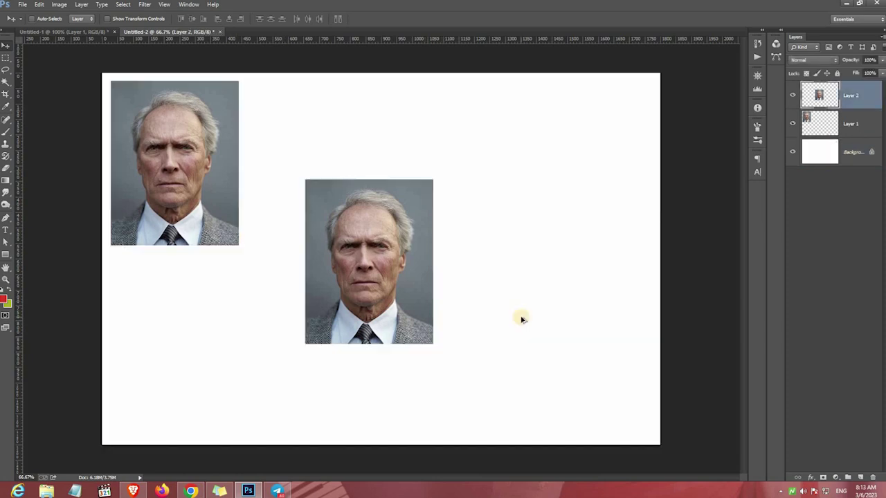
{"action": "key", "text": "ctrl+alt+z"}
{"action": "key", "text": "ctrl+alt+z"}
{"action": "key", "text": "ctrl+alt+z"}
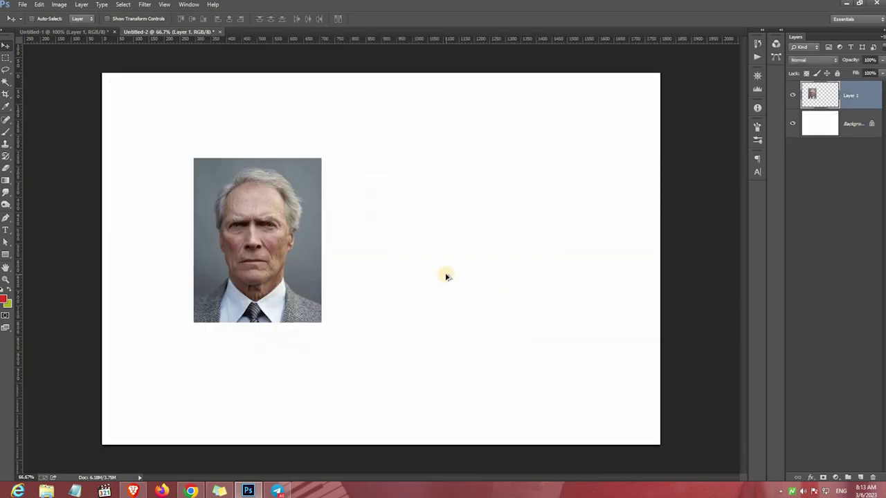
Flatten the portrait document and paste the bordered portrait onto the sheet
{"action": "left_click", "coordinate": [81, 32]}
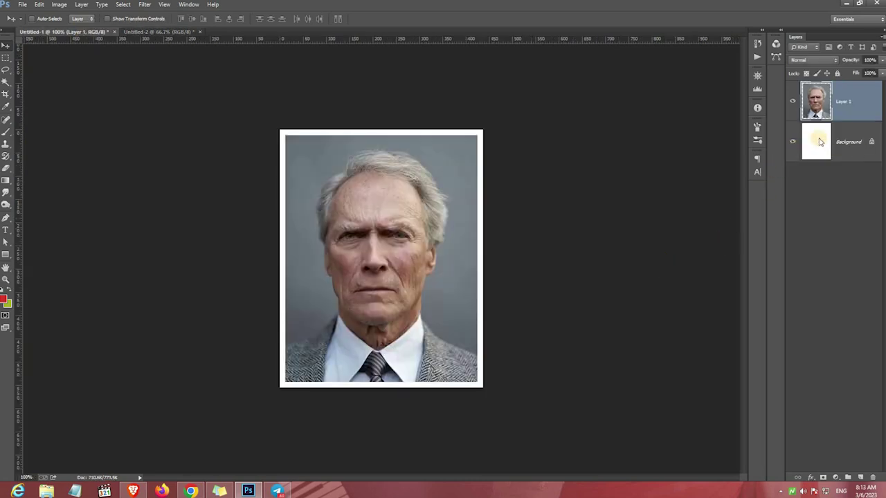
{"action": "key", "text": "ctrl+e"}
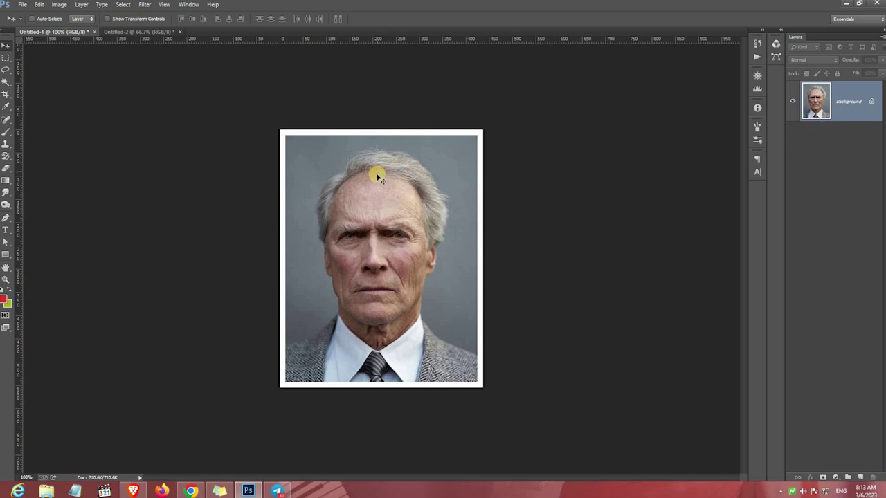
{"action": "left_click", "coordinate": [130, 31]}
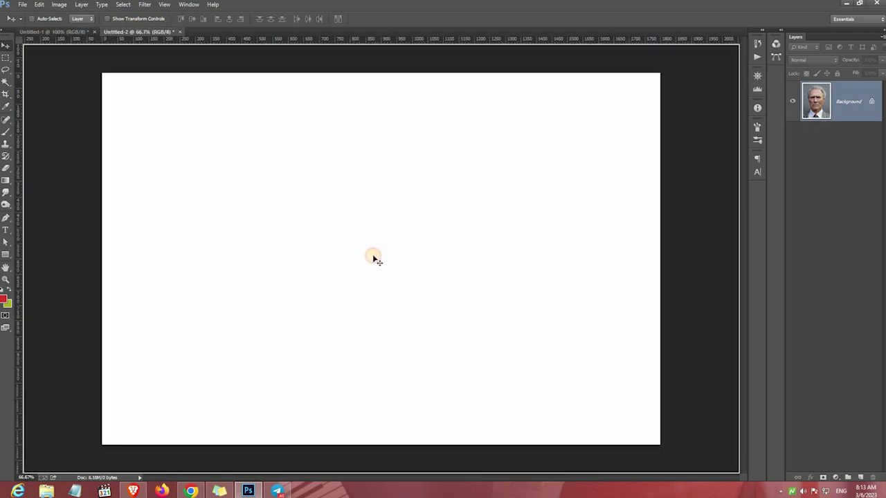
{"action": "key", "text": "ctrl+v"}
Recheck the border with a red background fill, undo it, and delete the pasted copy
{"action": "left_click", "coordinate": [851, 132]}
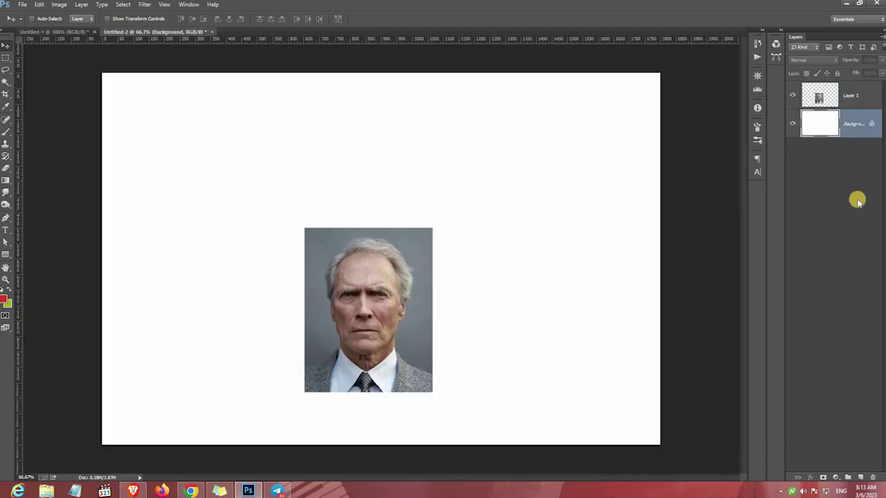
{"action": "key", "text": "alt+BackSpace"}
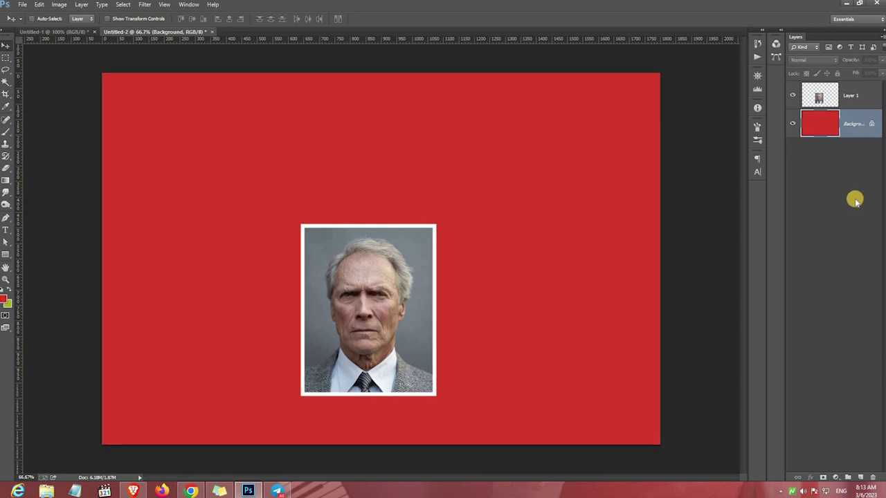
{"action": "key", "text": "ctrl+z"}
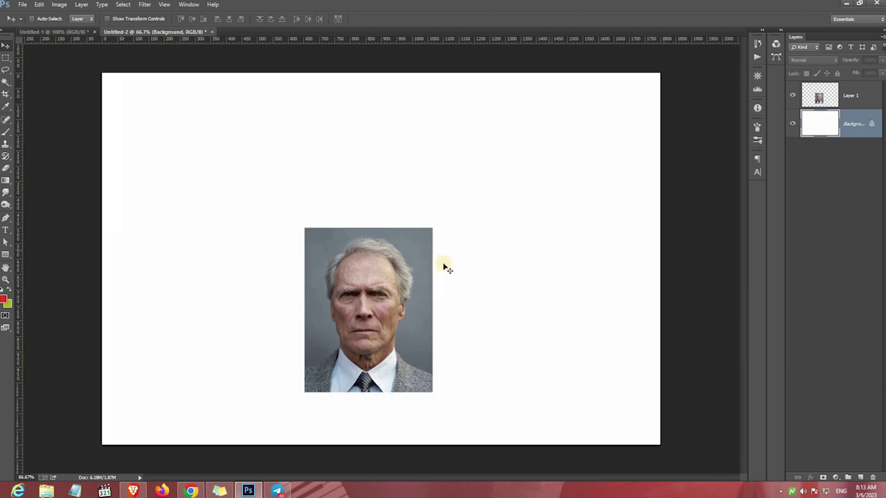
{"action": "left_click_drag", "start_coordinate": [373, 266], "coordinate": [312, 238]}
{"action": "key", "text": "Delete"}
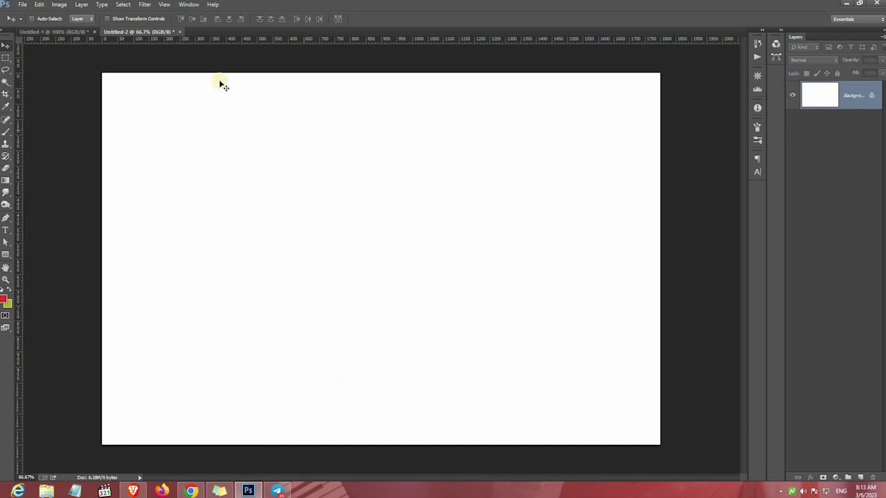
{"action": "left_click", "coordinate": [74, 33]}
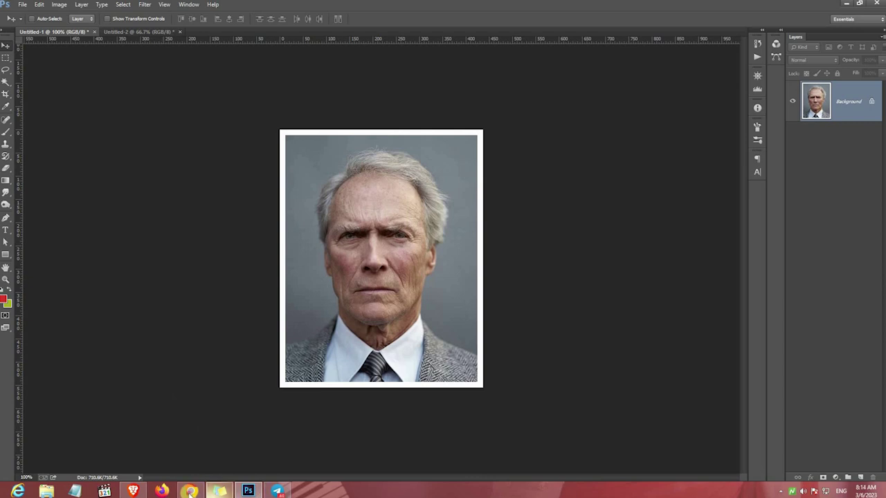
{"action": "left_click", "coordinate": [191, 491]}
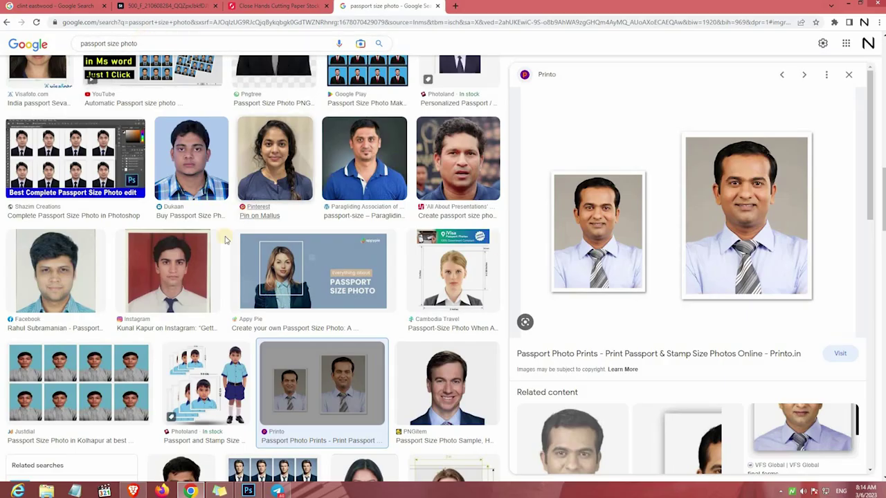
Browse passport photo examples, including the repeated suited-man sheet and paper-cutting stock photos
{"action": "scroll", "coordinate": [163, 256], "scroll_direction": "up", "scroll_amount": 1}
{"action": "scroll", "coordinate": [163, 256], "scroll_direction": "up", "scroll_amount": 5}
{"action": "left_click", "coordinate": [74, 419]}
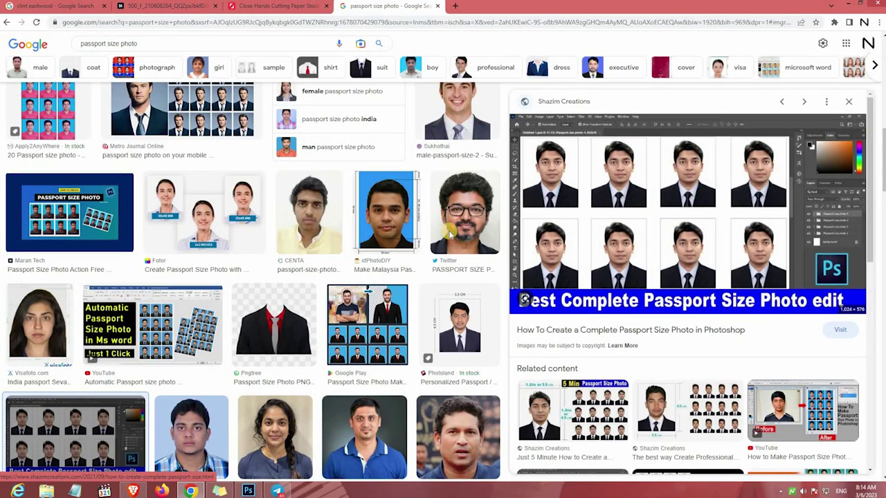
{"action": "scroll", "coordinate": [304, 222], "scroll_direction": "up", "scroll_amount": 5}
{"action": "left_click", "coordinate": [205, 313]}
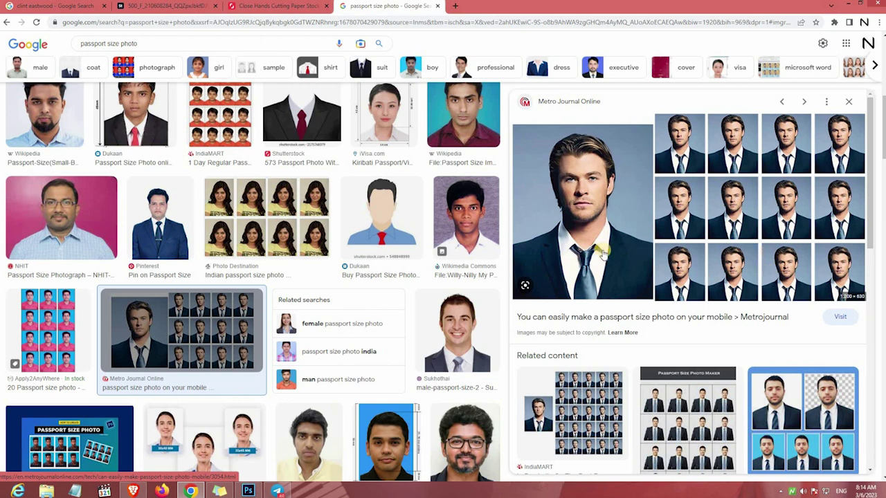
{"action": "left_click", "coordinate": [277, 5]}
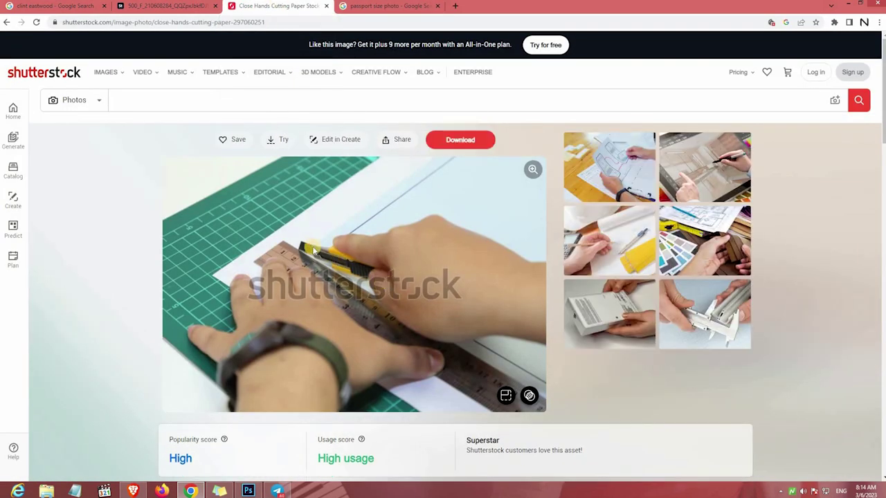
{"action": "left_click", "coordinate": [183, 5]}
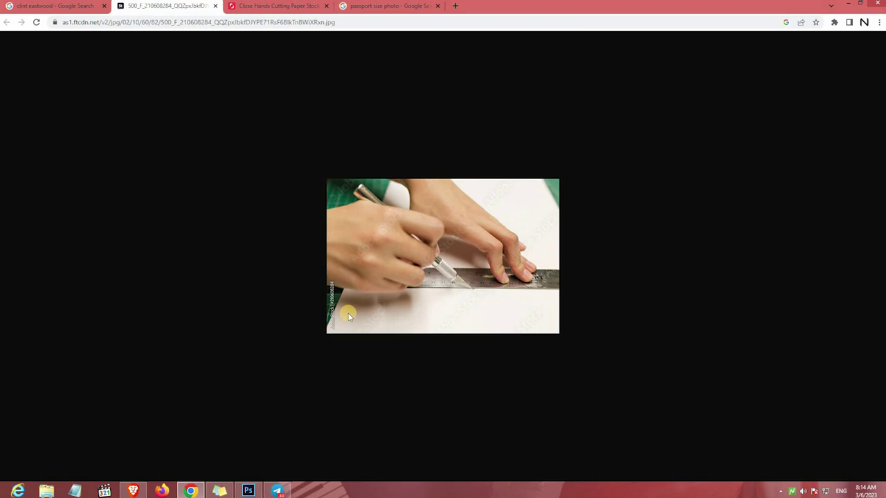
{"action": "key", "text": "alt+Tab"}
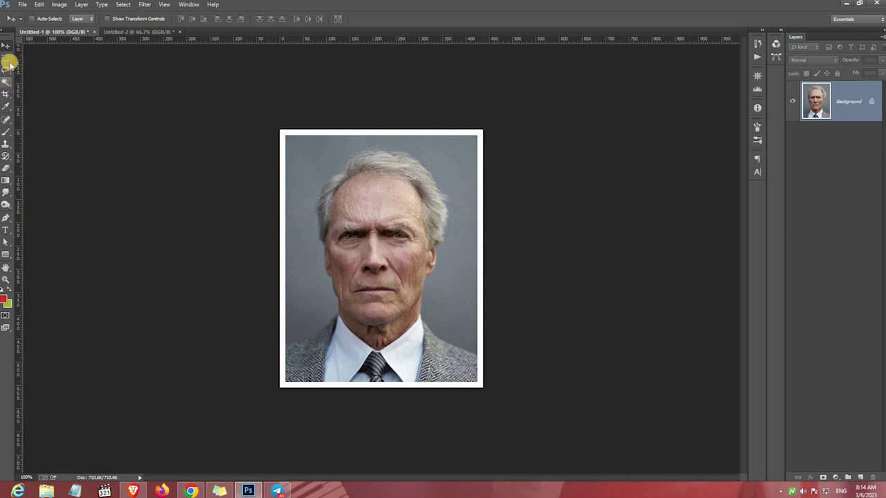
Select a one-pixel row along the portrait's top with the Single Row Marquee Tool, then open the foreground colour picker
{"action": "left_click_drag", "start_coordinate": [5, 57], "coordinate": [59, 80]}
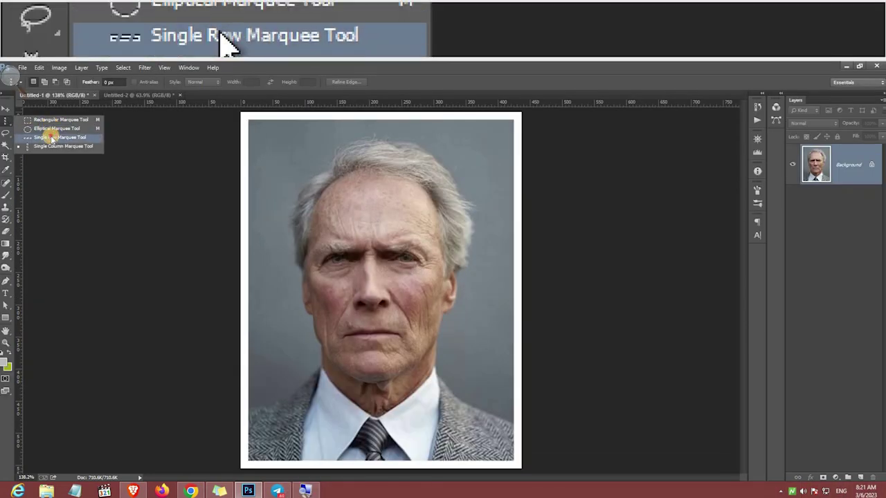
{"action": "left_click", "coordinate": [52, 137]}
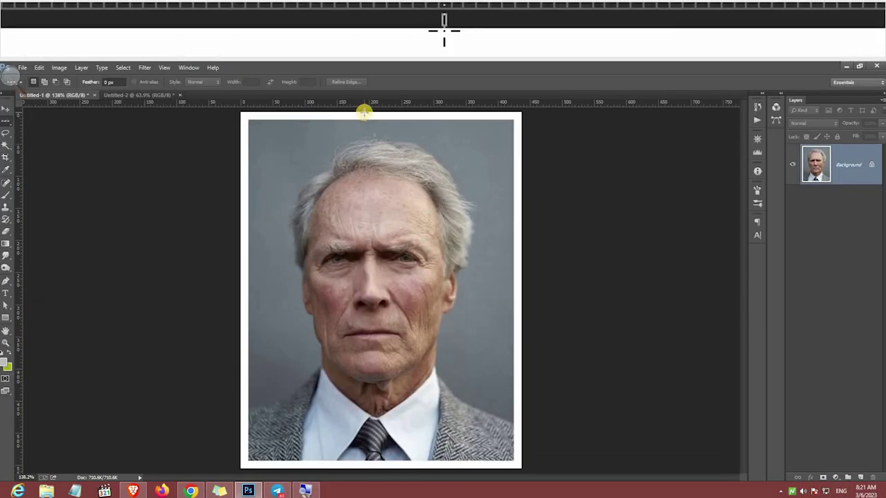
{"action": "left_click", "coordinate": [392, 117]}
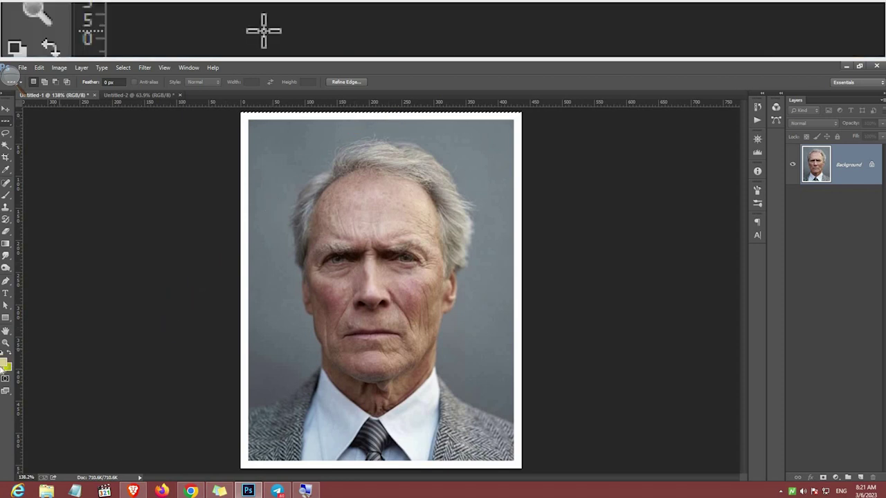
{"action": "left_click", "coordinate": [5, 365]}
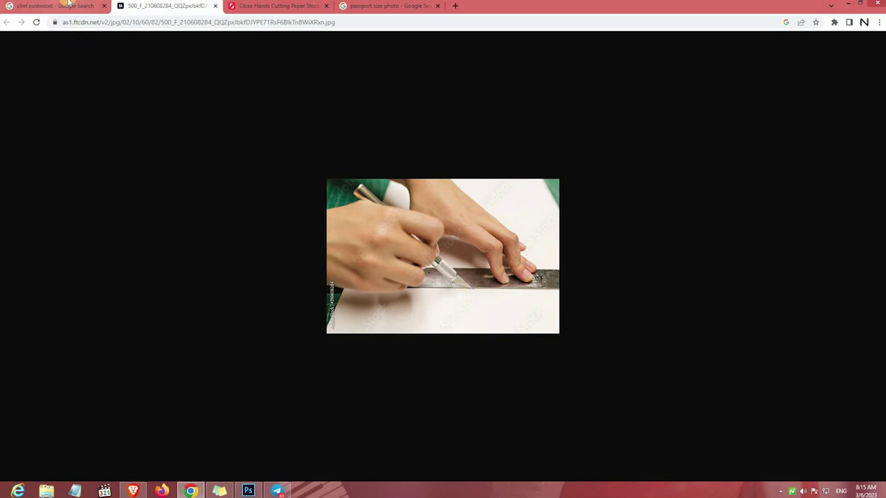
Compare the ID photo maker, 45mm passport photo and Printo passport print examples
{"action": "left_click", "coordinate": [374, 5]}
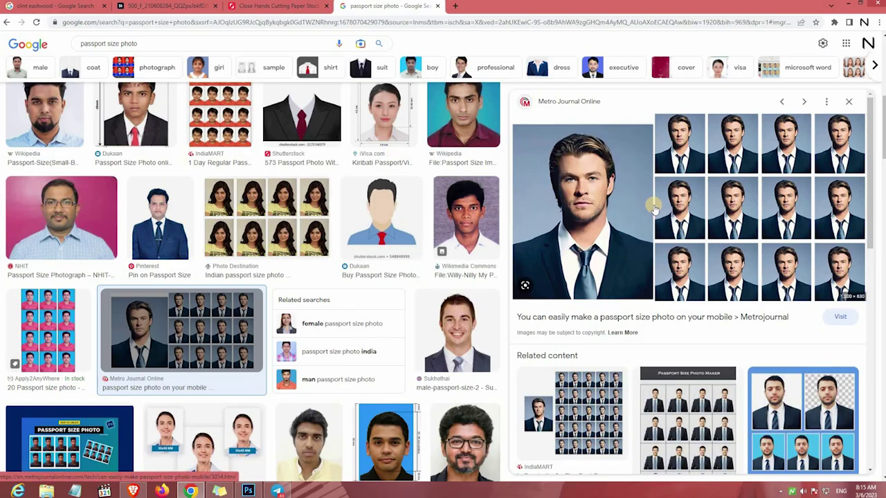
{"action": "left_click", "coordinate": [815, 413]}
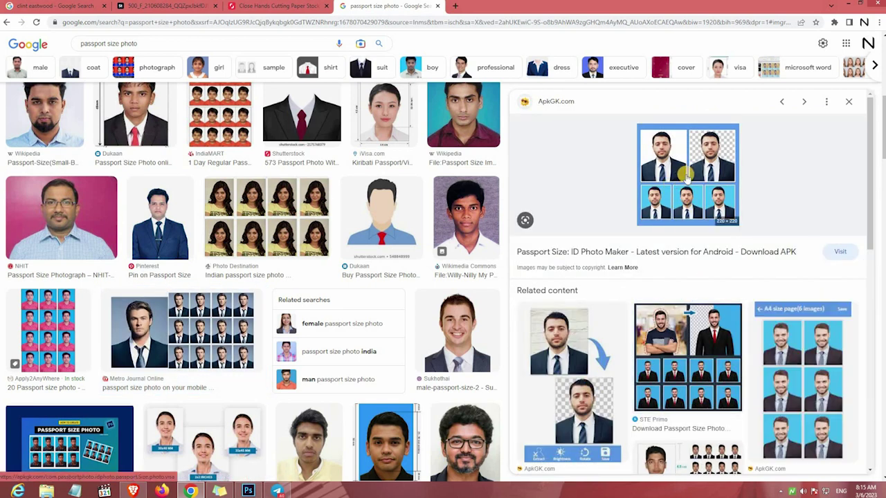
{"action": "left_click", "coordinate": [112, 134]}
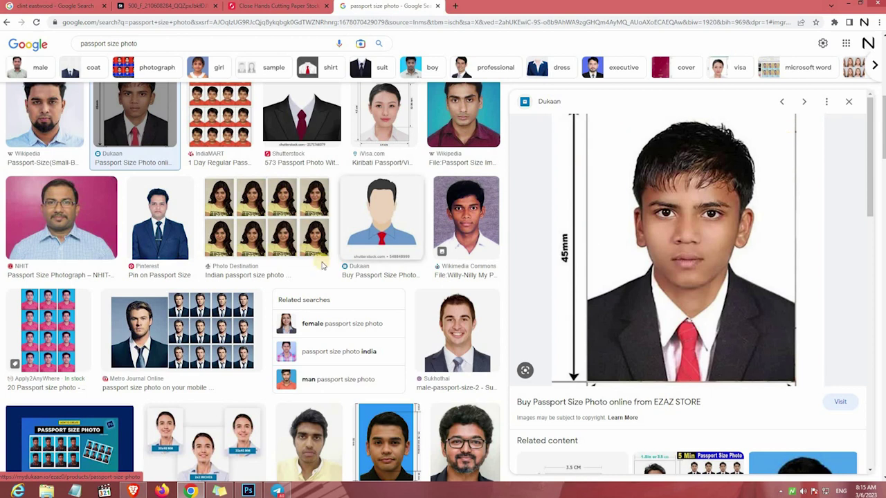
{"action": "scroll", "coordinate": [399, 300], "scroll_direction": "down", "scroll_amount": 2}
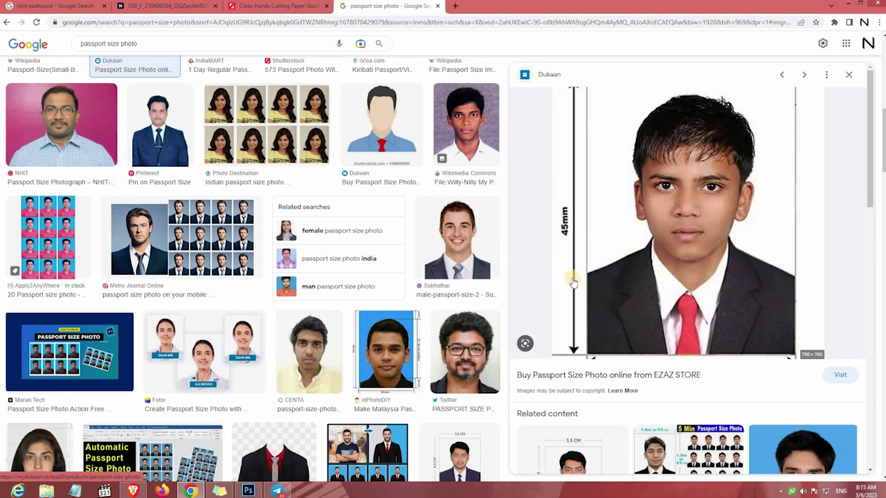
{"action": "scroll", "coordinate": [196, 256], "scroll_direction": "up", "scroll_amount": 5}
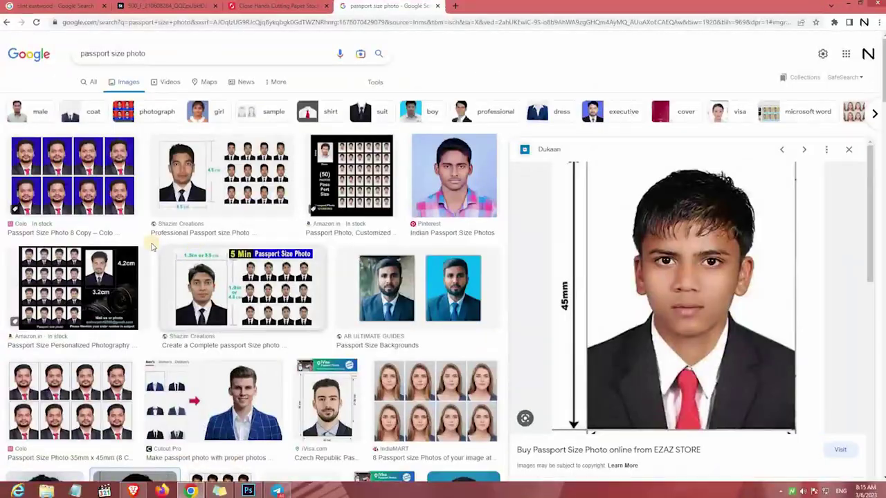
{"action": "scroll", "coordinate": [421, 309], "scroll_direction": "down", "scroll_amount": 5}
{"action": "key", "text": "Escape"}
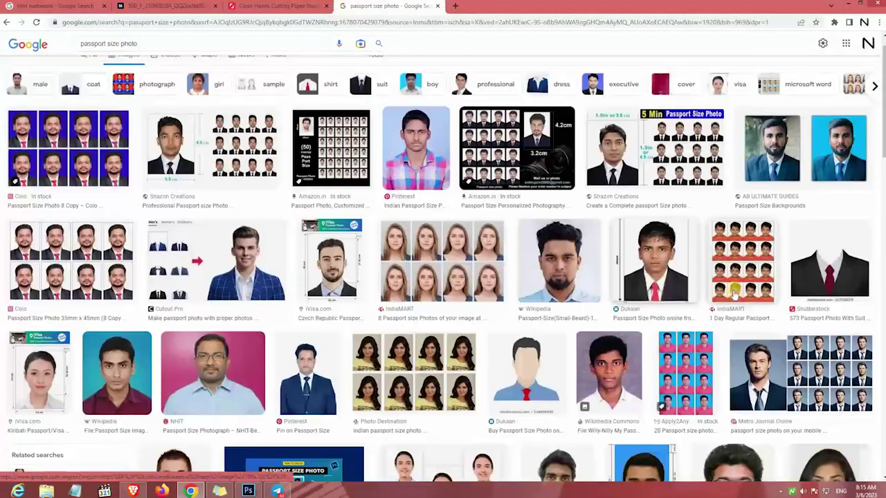
{"action": "scroll", "coordinate": [554, 276], "scroll_direction": "down", "scroll_amount": 10}
{"action": "scroll", "coordinate": [735, 293], "scroll_direction": "up", "scroll_amount": 3}
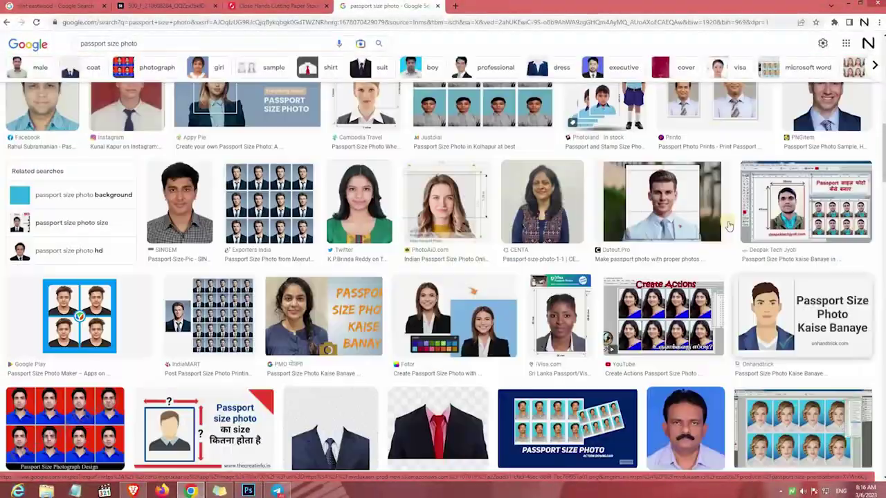
{"action": "left_click", "coordinate": [684, 181]}
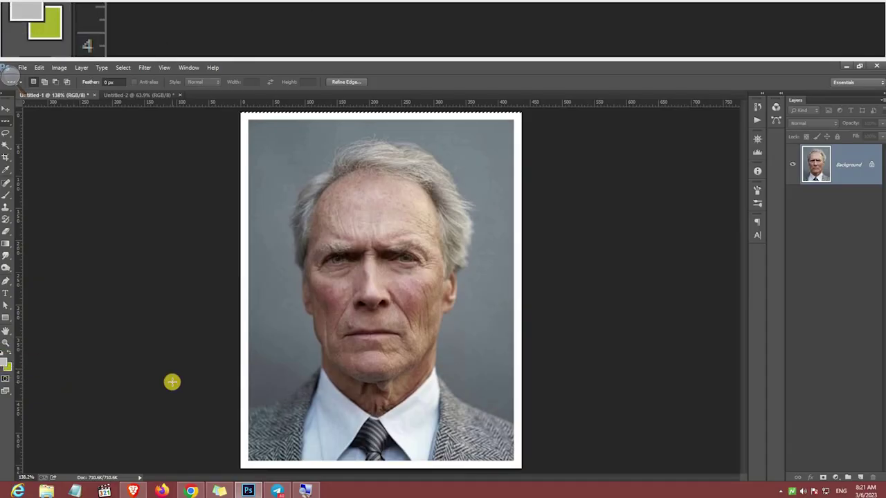
Move the one-pixel row selection onto the photo's top edge and zoom in to verify it
{"action": "left_click", "coordinate": [290, 135]}
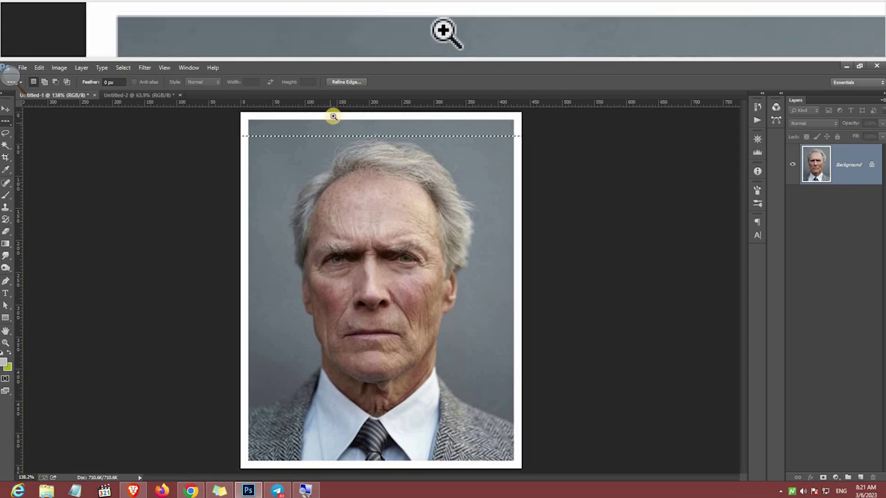
{"action": "left_click", "coordinate": [333, 116]}
{"action": "left_click", "coordinate": [351, 116]}
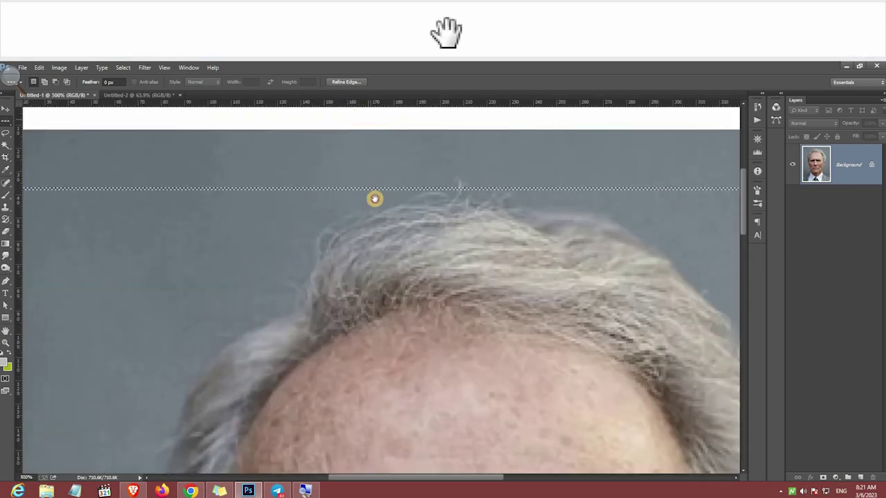
{"action": "scroll", "coordinate": [377, 222], "scroll_direction": "up", "scroll_amount": 3}
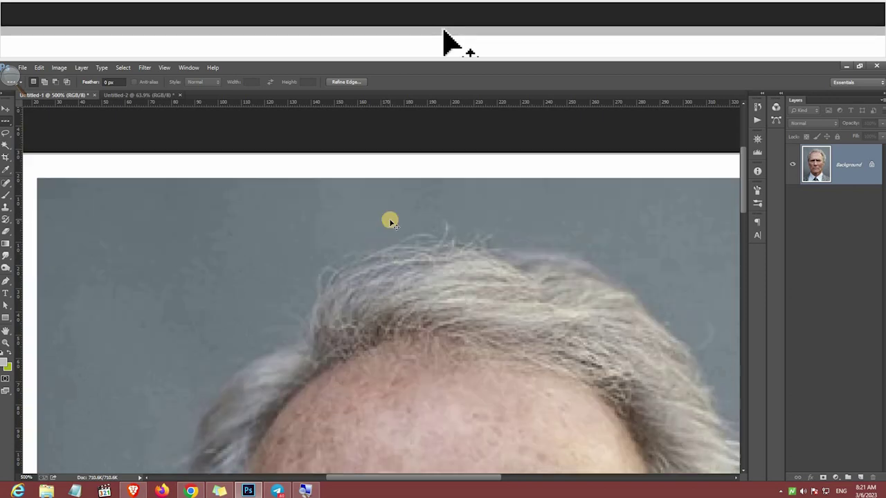
{"action": "key", "text": "ctrl+0"}
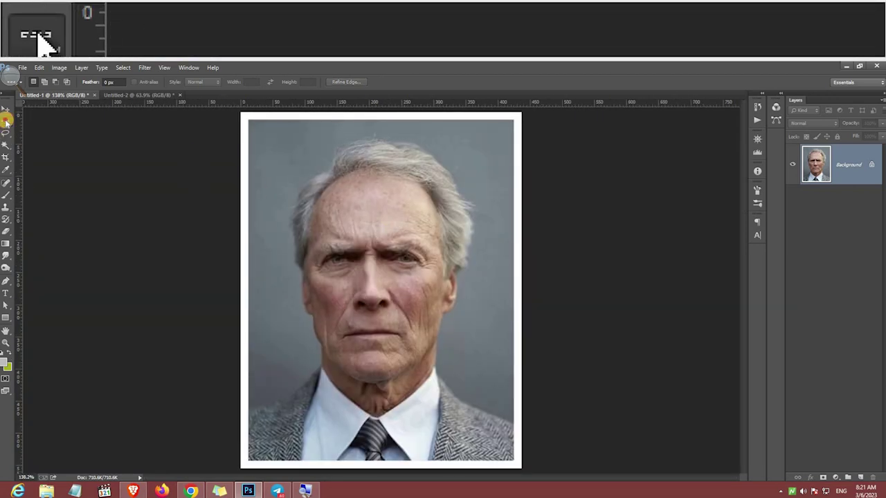
Select a one-pixel column along the photo's right edge with the Single Column Marquee Tool
{"action": "left_click_drag", "start_coordinate": [6, 119], "coordinate": [45, 146]}
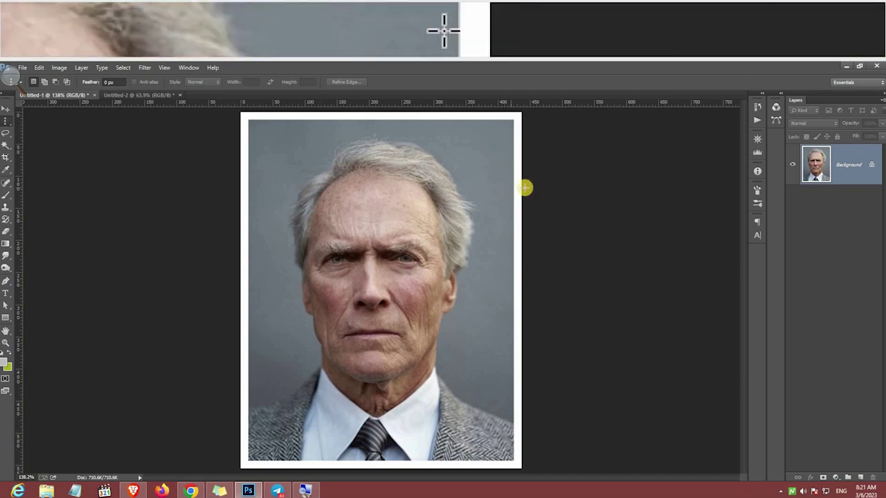
{"action": "left_click", "coordinate": [528, 187]}
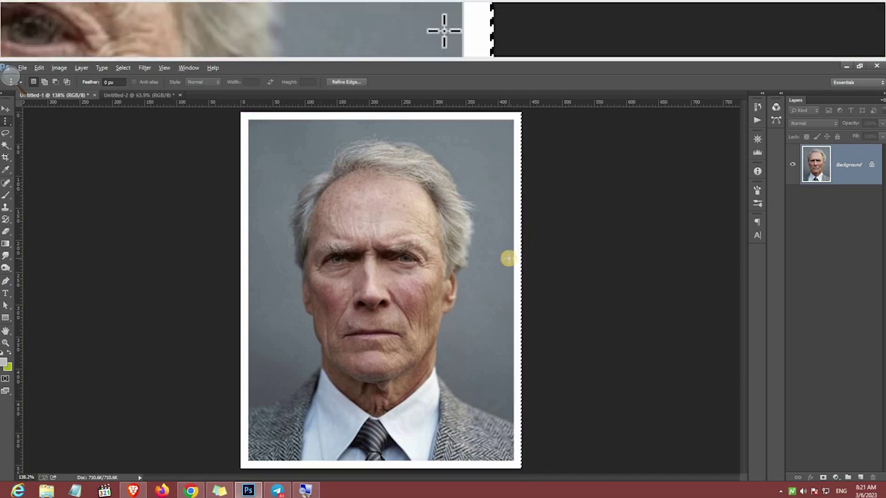
{"action": "left_click_drag", "start_coordinate": [529, 263], "coordinate": [491, 288]}
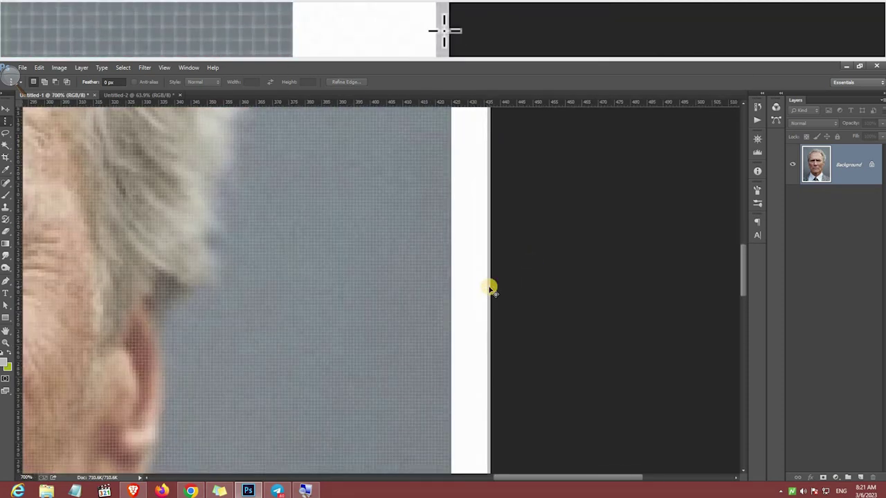
{"action": "key", "text": "ctrl+0"}
{"action": "key", "text": "v"}
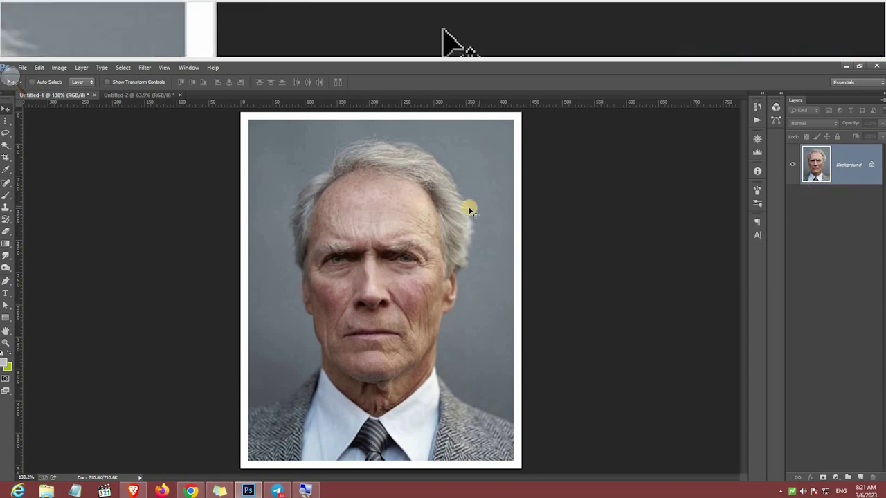
Copy the bordered portrait onto Untitled-2 as Layer 1 and place it in the top-left corner
{"action": "left_click_drag", "start_coordinate": [445, 206], "coordinate": [241, 209]}
{"action": "left_click", "coordinate": [240, 209]}
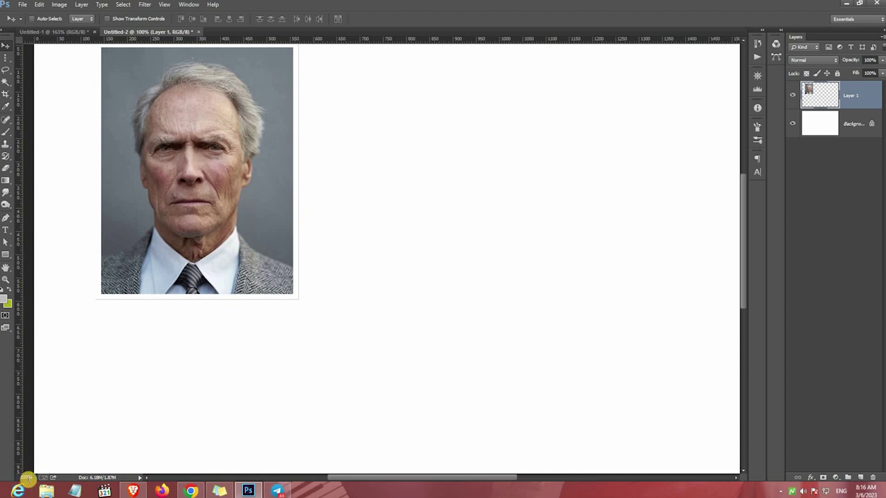
{"action": "key", "text": "super+plus"}
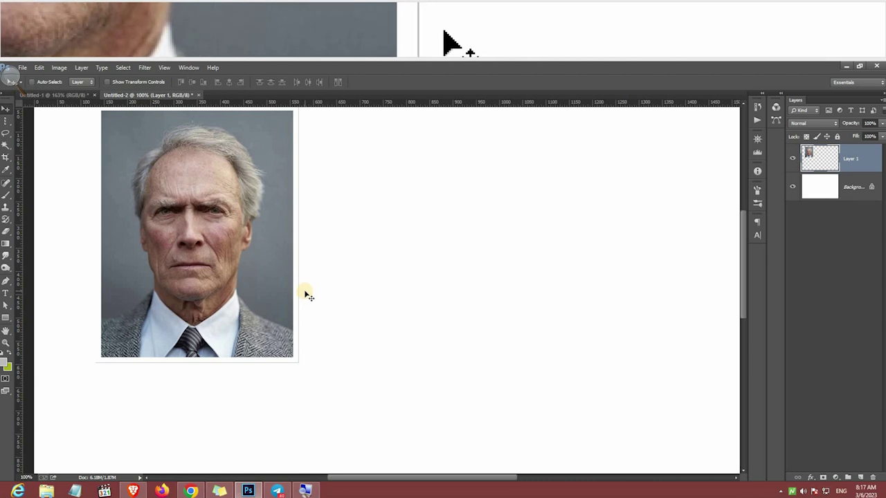
{"action": "key", "text": "ctrl+minus"}
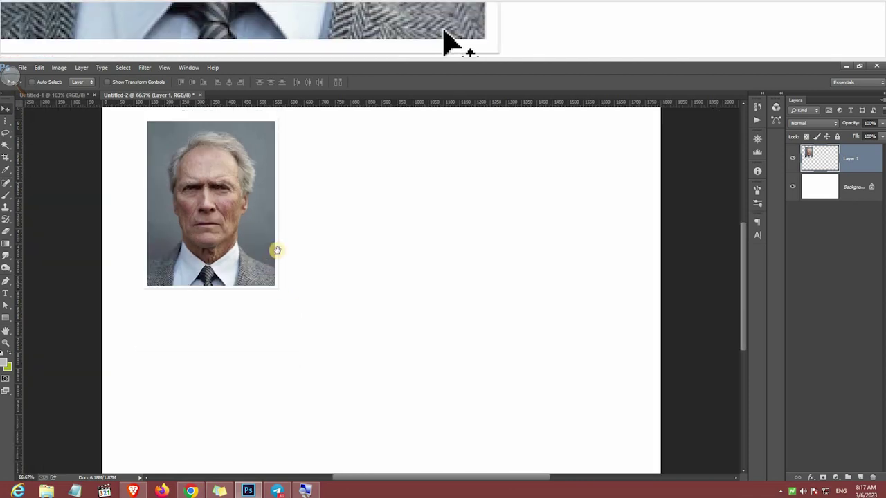
{"action": "left_click_drag", "start_coordinate": [275, 251], "coordinate": [287, 321]}
{"action": "left_click_drag", "start_coordinate": [249, 257], "coordinate": [211, 246]}
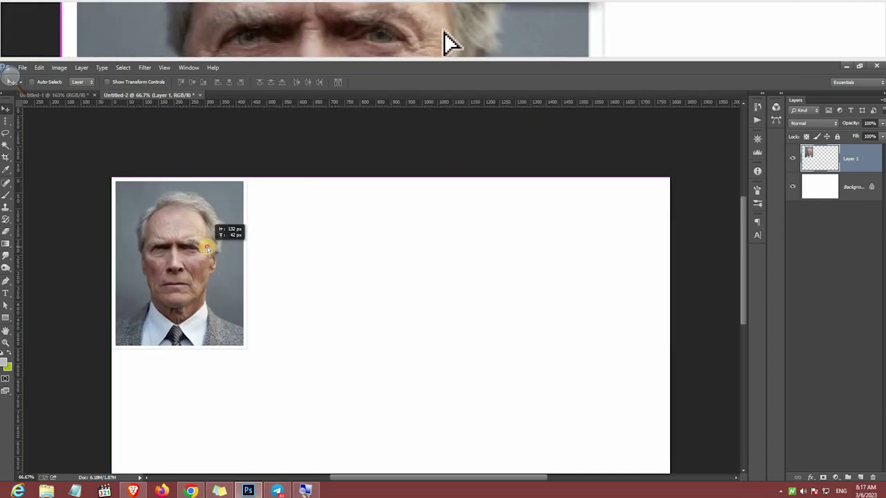
Check the View snapping options and drag the photo to the sheet's top-left corner
{"action": "left_click", "coordinate": [163, 67]}
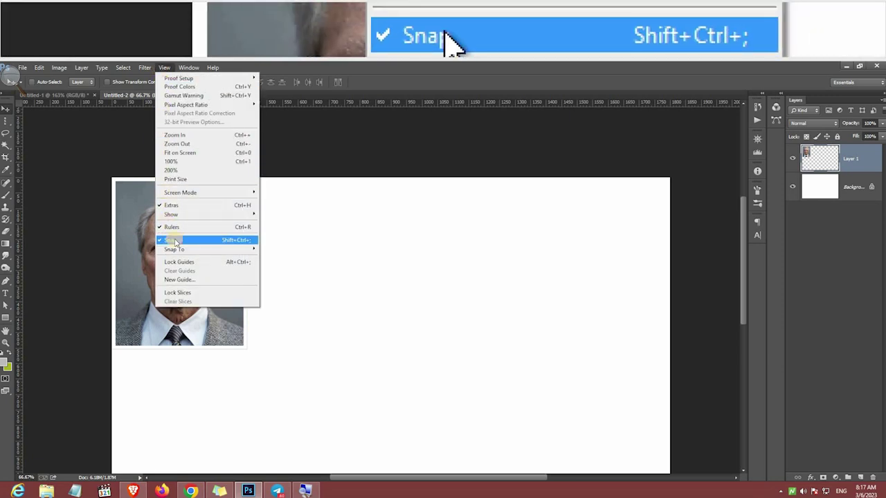
{"action": "mouse_move", "coordinate": [175, 249]}
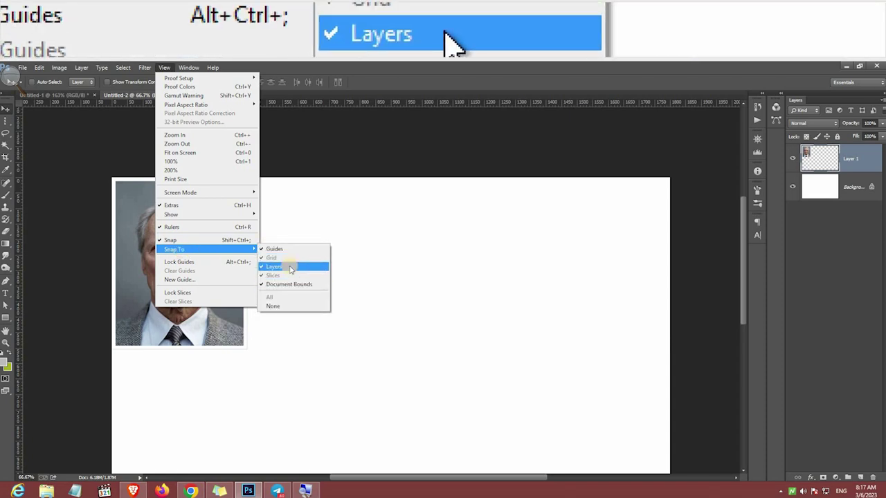
{"action": "left_click", "coordinate": [300, 199]}
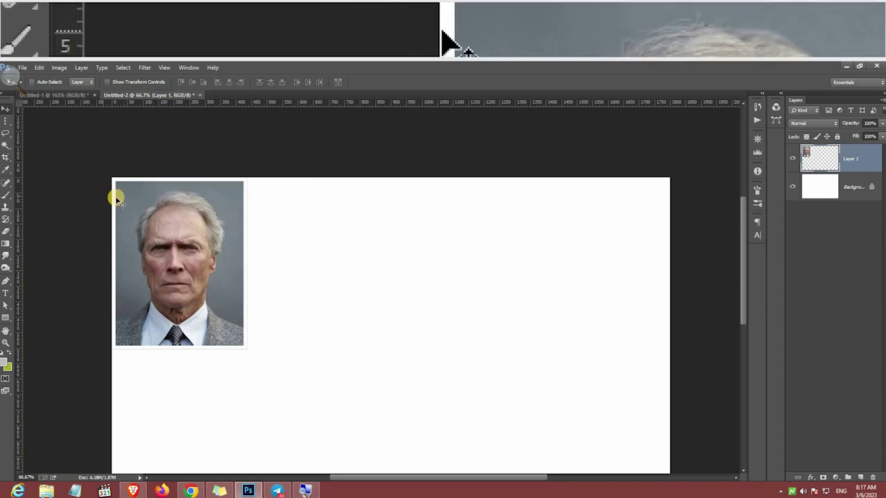
{"action": "left_click_drag", "start_coordinate": [118, 200], "coordinate": [120, 199]}
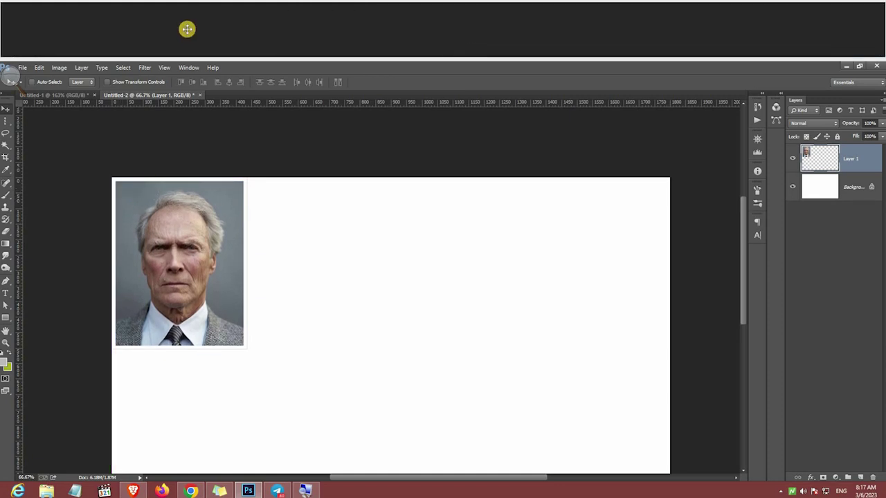
Toggle View > Snap and nudge the photo a few pixels to leave a white margin
{"action": "left_click", "coordinate": [164, 67]}
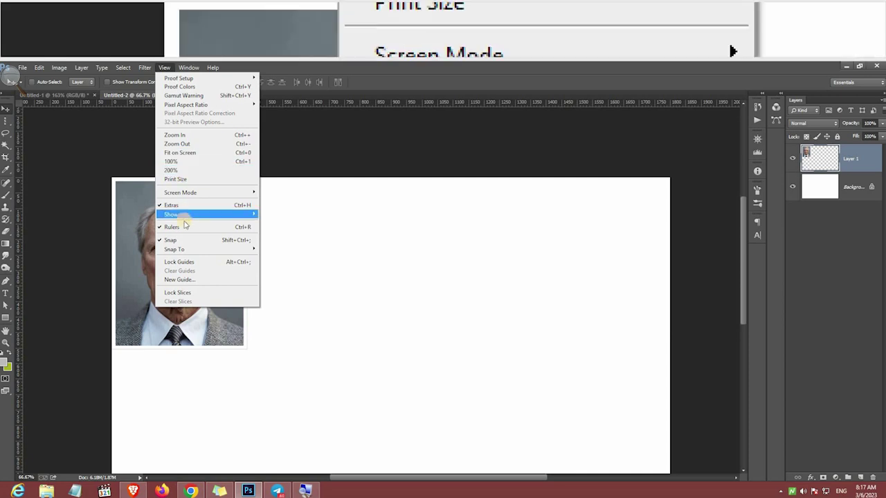
{"action": "left_click", "coordinate": [183, 241]}
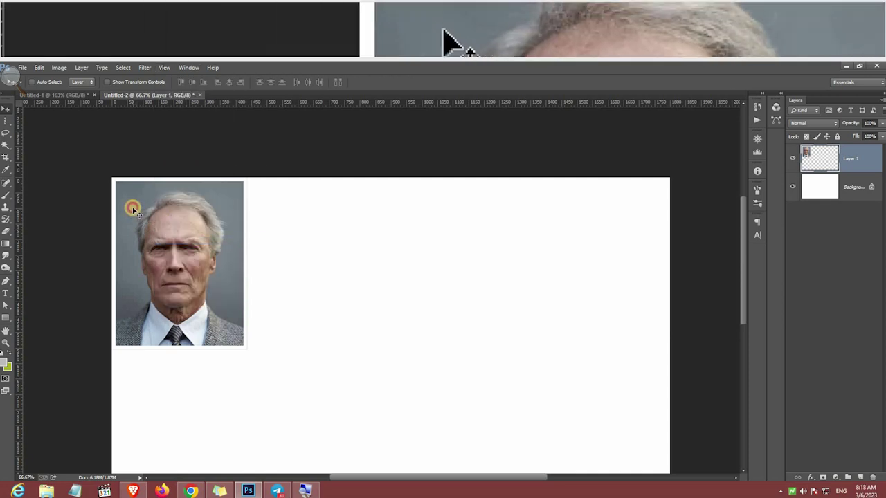
{"action": "left_click_drag", "start_coordinate": [134, 210], "coordinate": [134, 209]}
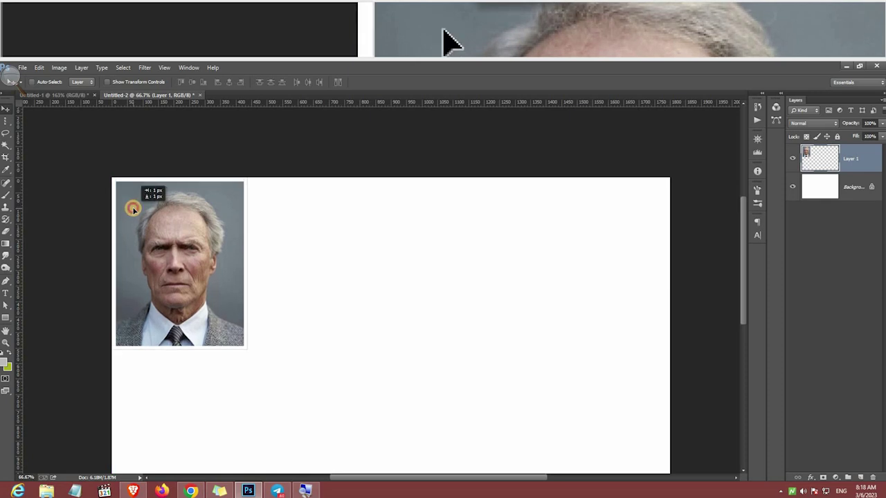
{"action": "left_click_drag", "start_coordinate": [133, 209], "coordinate": [133, 207]}
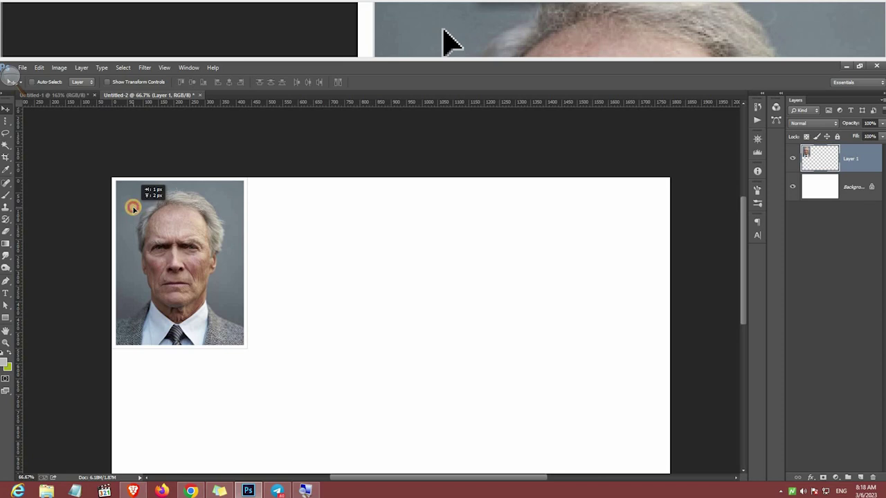
{"action": "left_click_drag", "start_coordinate": [135, 209], "coordinate": [152, 221]}
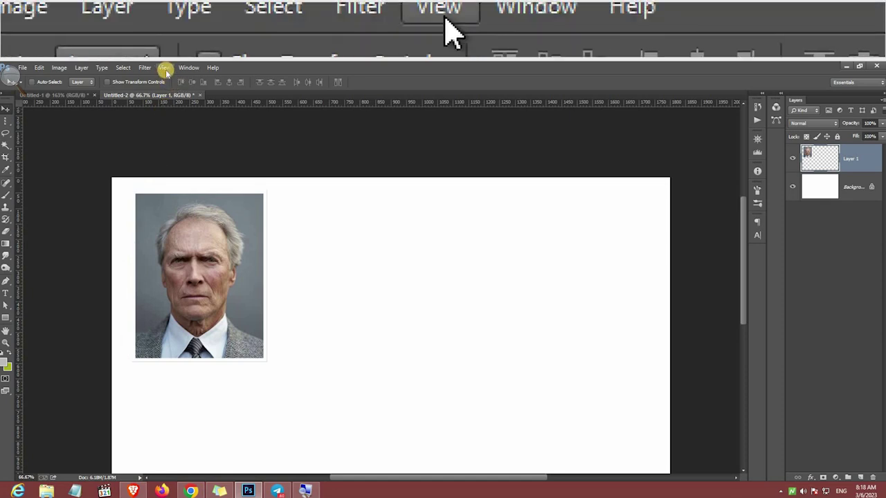
Toggle snapping, shift the photo left and slightly down into the corner, then toggle snapping back
{"action": "left_click", "coordinate": [165, 68]}
{"action": "left_click", "coordinate": [179, 240]}
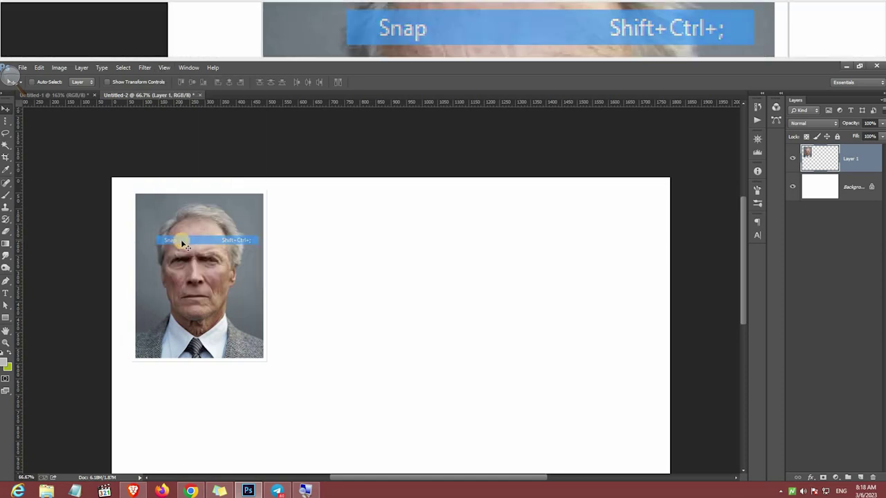
{"action": "mouse_move", "coordinate": [163, 222]}
{"action": "left_mouse_down"}
{"action": "mouse_move", "coordinate": [142, 222]}
{"action": "mouse_move", "coordinate": [153, 223]}
{"action": "left_mouse_up"}
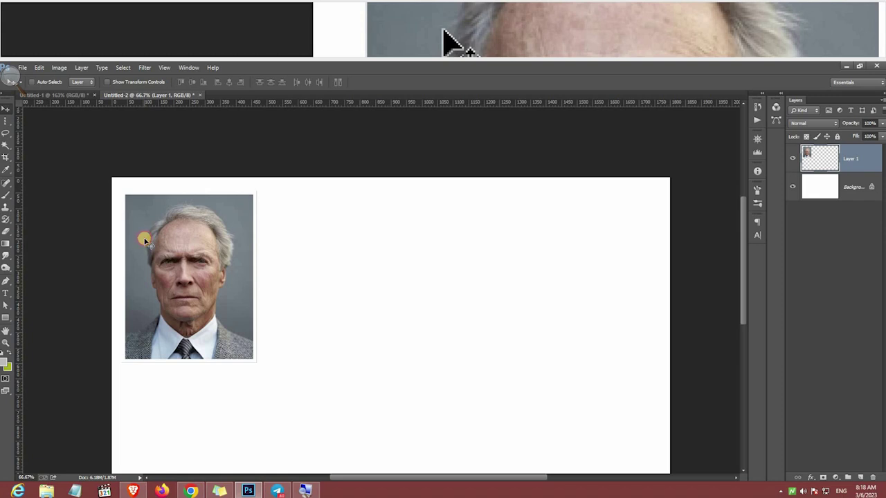
{"action": "left_click_drag", "start_coordinate": [144, 239], "coordinate": [137, 243]}
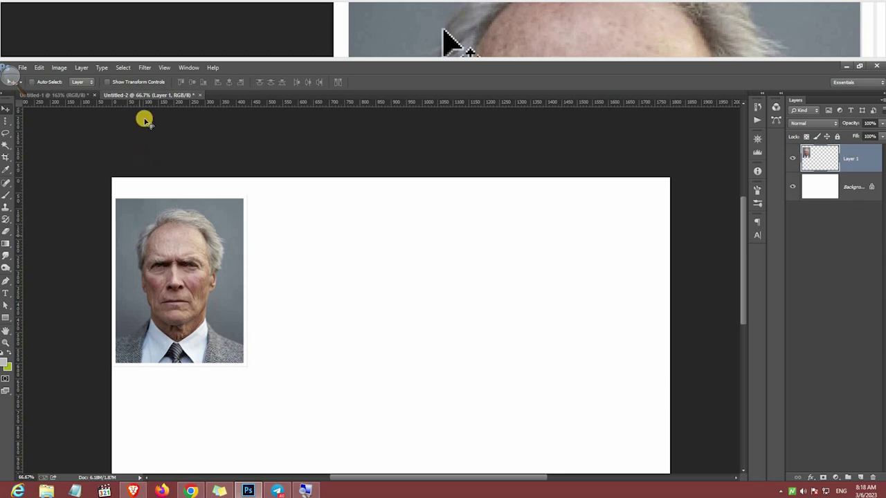
{"action": "left_click", "coordinate": [164, 68]}
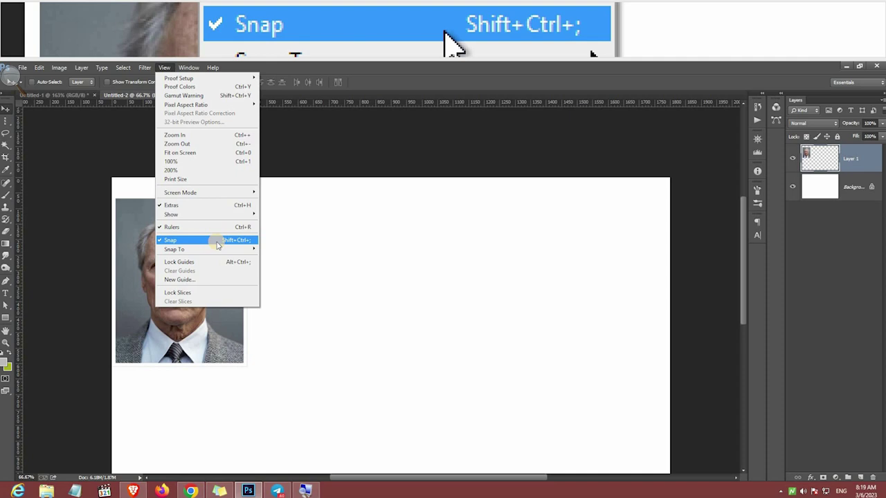
{"action": "left_click", "coordinate": [126, 256]}
Nudge the photo into place and Alt-drag copies to build a top row of four portraits
{"action": "left_click_drag", "start_coordinate": [131, 217], "coordinate": [299, 223]}
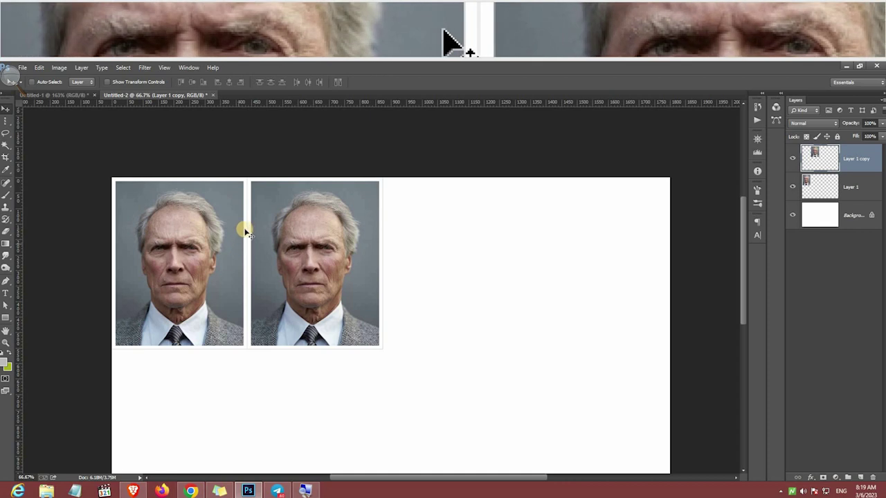
{"action": "left_click", "coordinate": [166, 68]}
{"action": "mouse_move", "coordinate": [191, 249]}
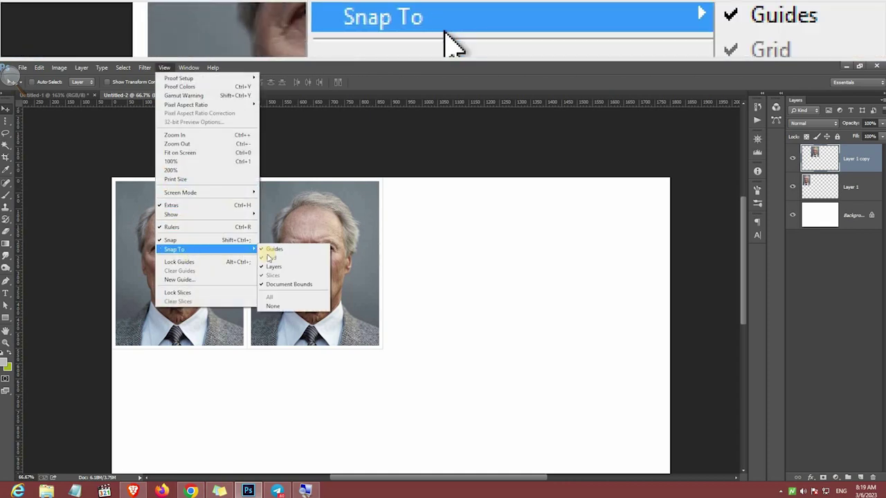
{"action": "left_click", "coordinate": [339, 238]}
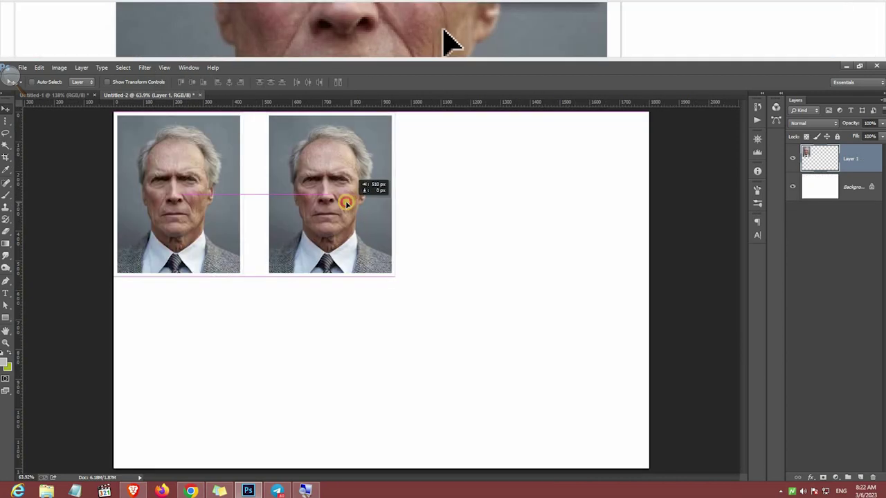
{"action": "left_click_drag", "start_coordinate": [346, 202], "coordinate": [316, 209]}
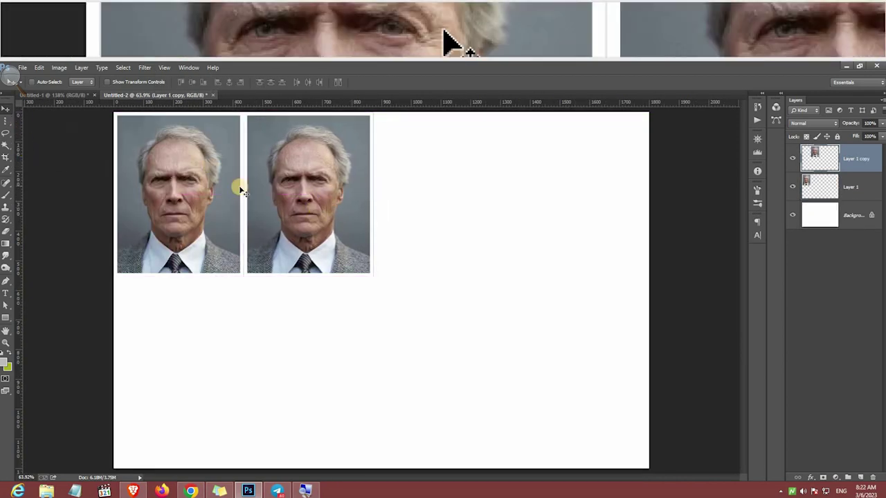
{"action": "left_click_drag", "start_coordinate": [342, 194], "coordinate": [585, 202]}
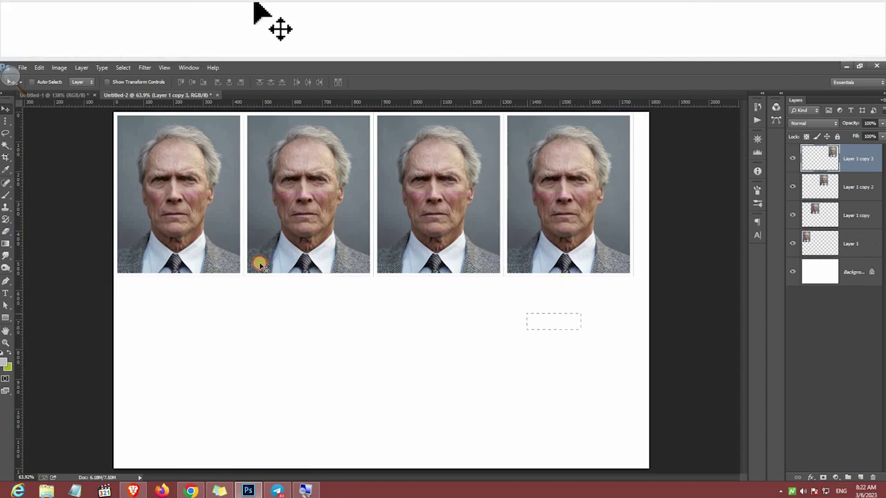
Select all four top-row photos and Alt-drag them down as a second row
{"action": "left_click_drag", "start_coordinate": [260, 264], "coordinate": [175, 236]}
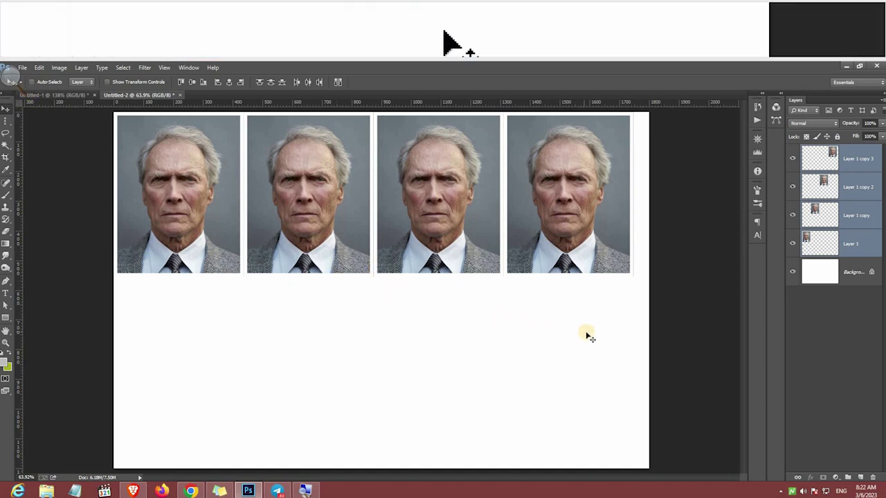
{"action": "left_click_drag", "start_coordinate": [325, 268], "coordinate": [207, 232]}
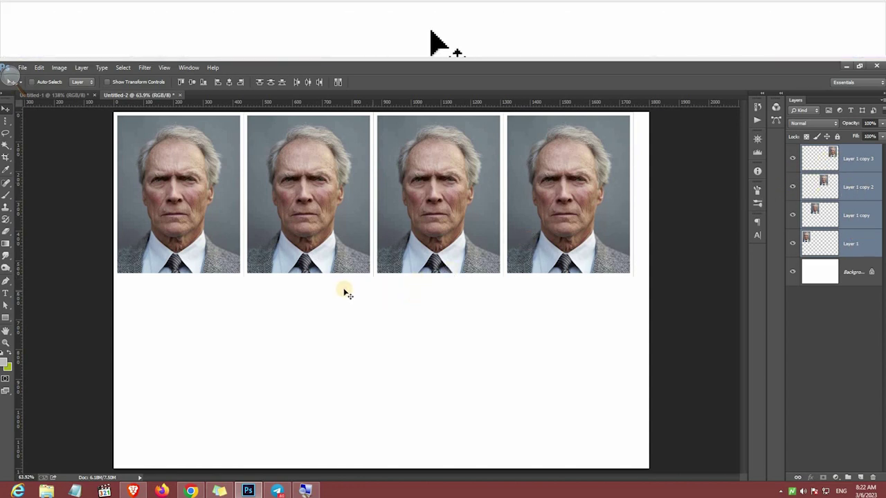
{"action": "left_click_drag", "start_coordinate": [275, 290], "coordinate": [286, 396]}
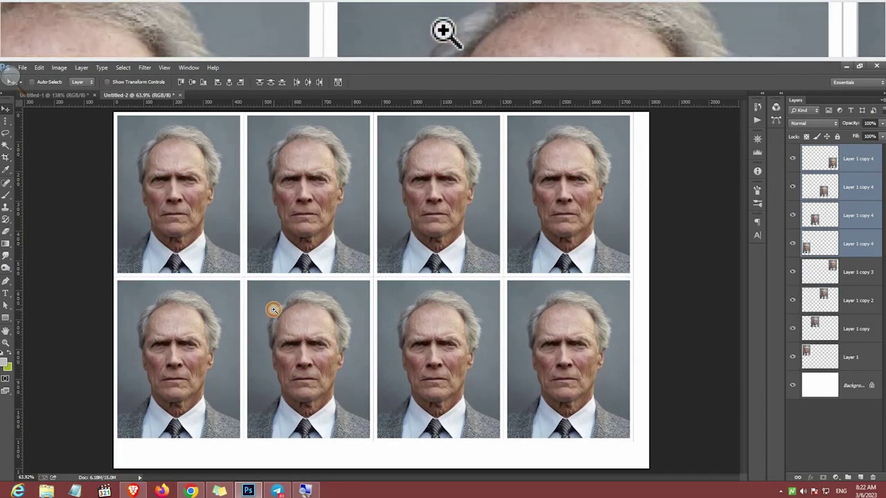
Zoom the photo grid to 100%, briefly checking the single portrait document
{"action": "left_click", "coordinate": [274, 310]}
{"action": "left_click", "coordinate": [274, 310]}
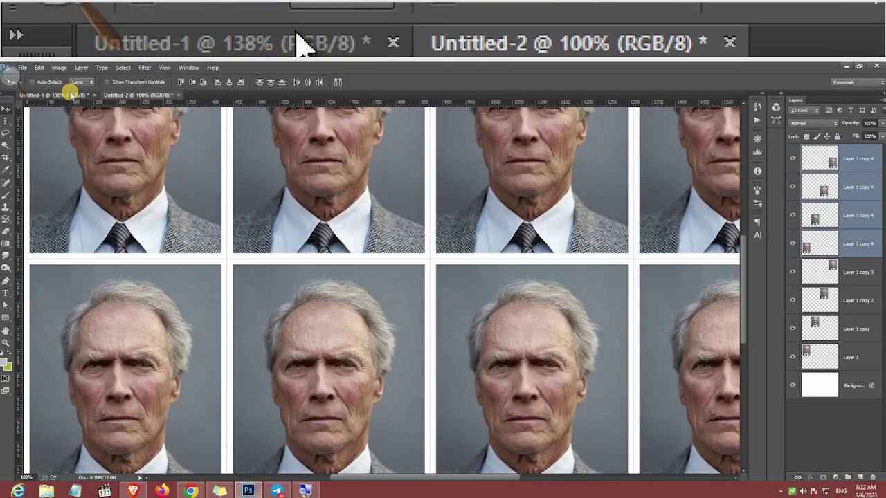
{"action": "left_click", "coordinate": [72, 93]}
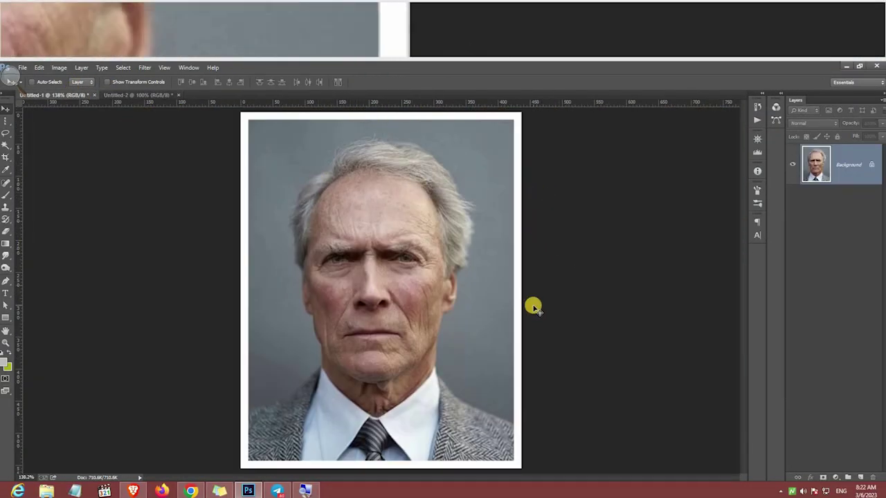
{"action": "key", "text": "alt+Tab"}
{"action": "key", "text": "alt+Tab"}
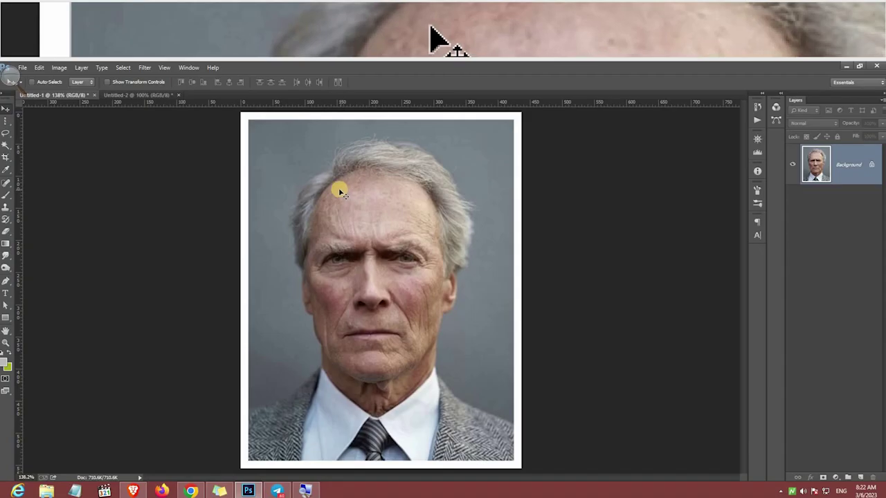
{"action": "key", "text": "ctrl+Tab"}
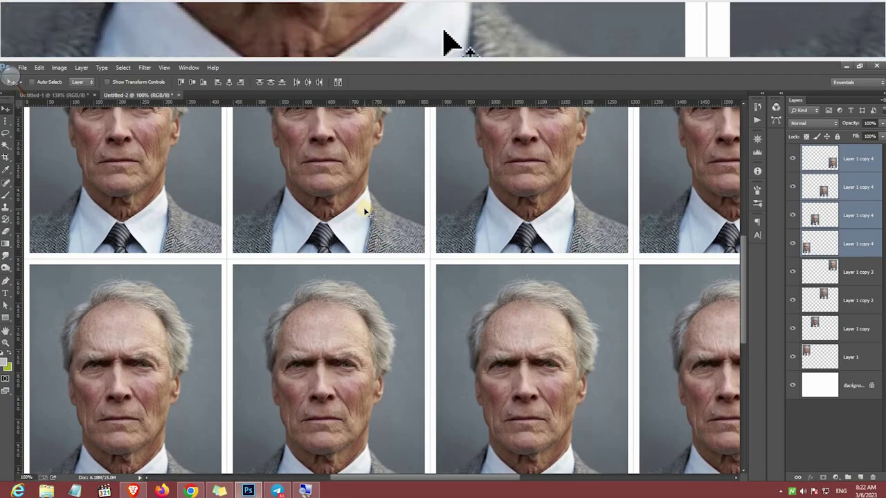
Hide the side panels, pan across the rows and right edge, then zoom out
{"action": "key", "text": "Tab"}
{"action": "scroll", "coordinate": [398, 311], "scroll_direction": "down", "scroll_amount": 5}
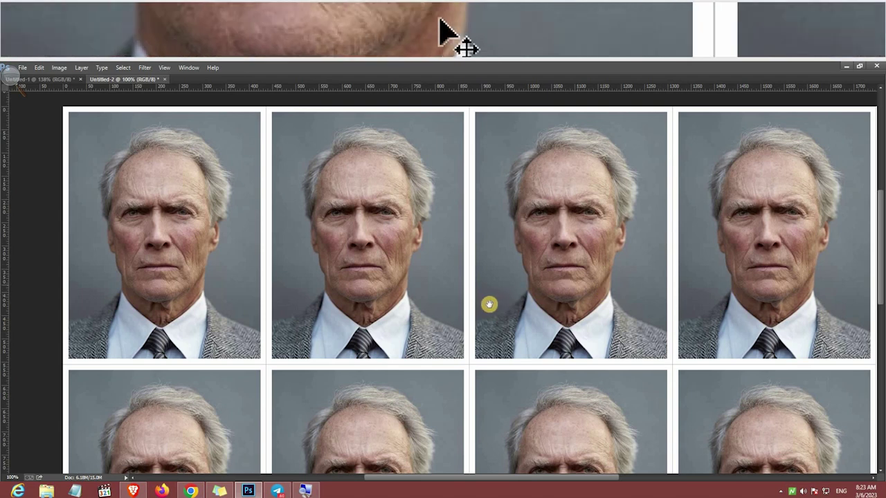
{"action": "left_click_drag", "start_coordinate": [489, 304], "coordinate": [430, 173]}
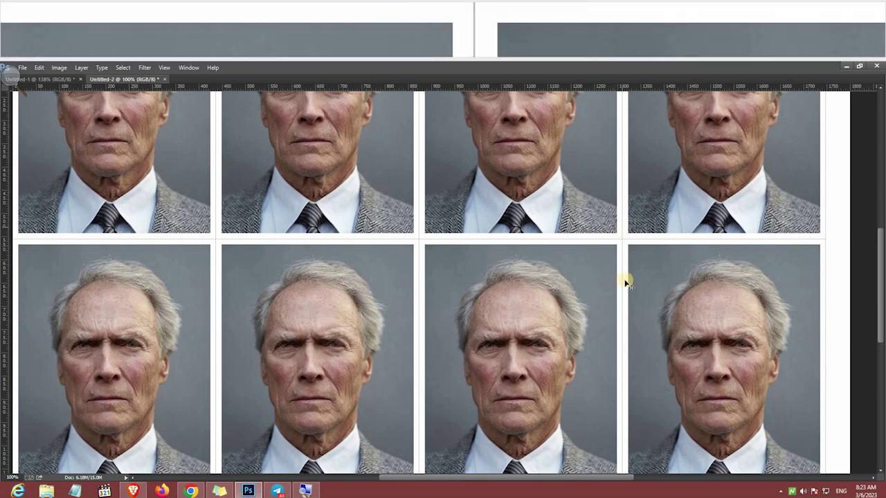
{"action": "left_click_drag", "start_coordinate": [627, 387], "coordinate": [618, 293]}
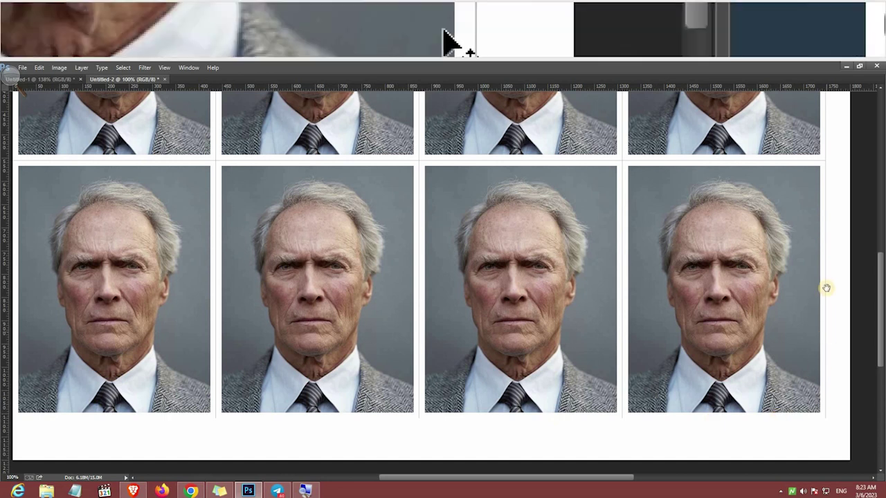
{"action": "left_click_drag", "start_coordinate": [825, 287], "coordinate": [731, 342]}
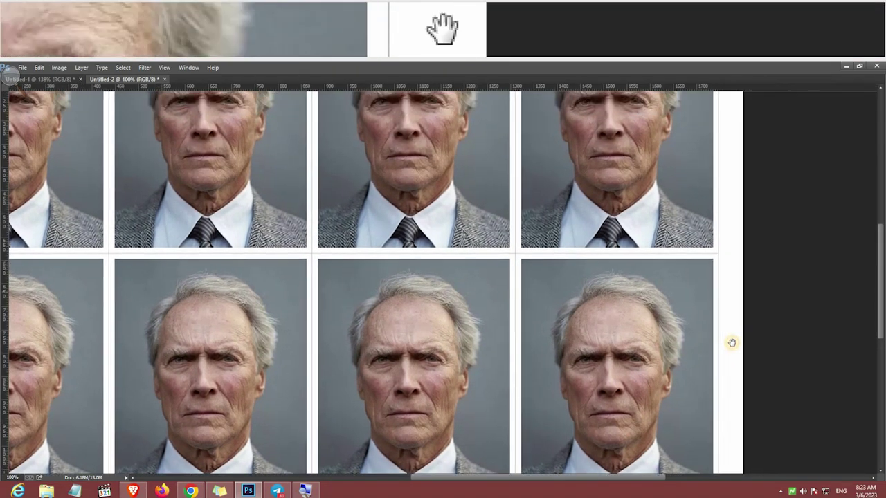
{"action": "key", "text": "ctrl+minus"}
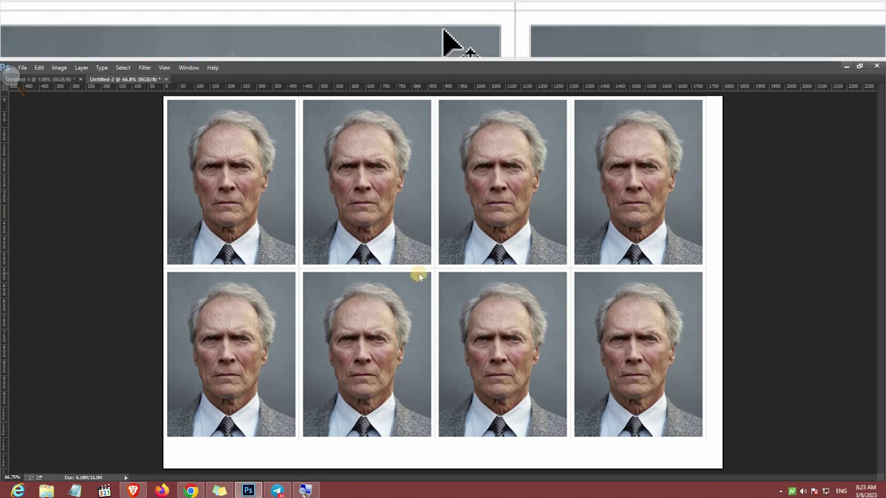
Create a 6×4 inch, 300 ppi document from the Photo preset and return to Untitled-1
{"action": "key", "text": "ctrl+n"}
{"action": "left_click", "coordinate": [428, 179]}
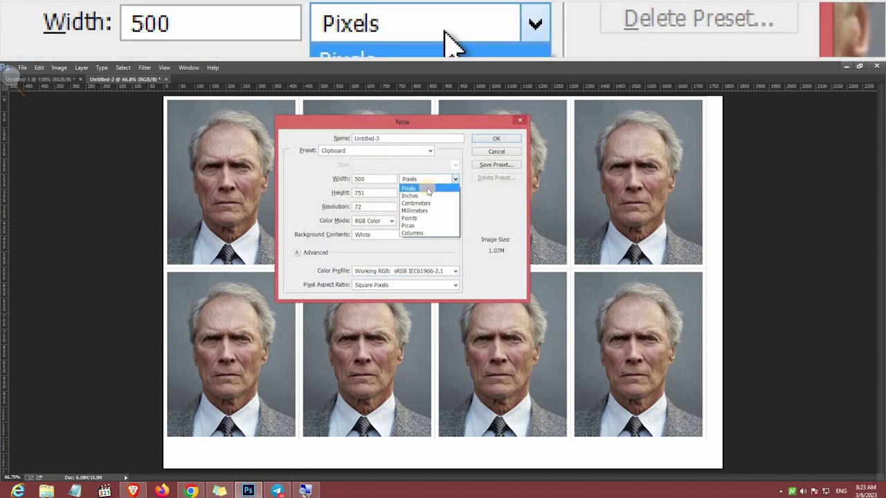
{"action": "left_click", "coordinate": [326, 151]}
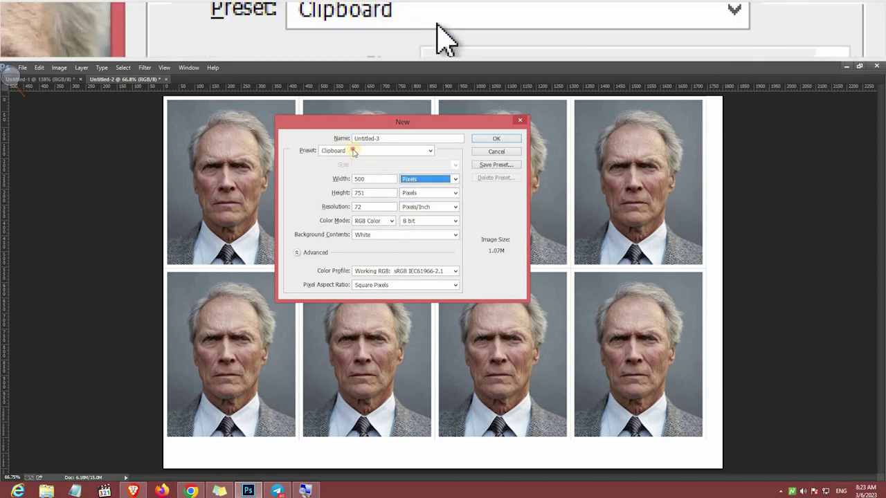
{"action": "left_click", "coordinate": [325, 151]}
{"action": "left_click", "coordinate": [328, 212]}
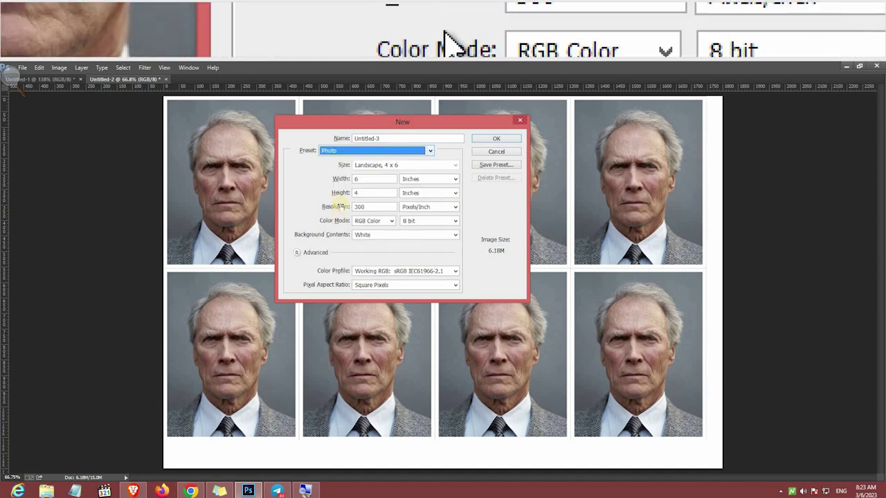
{"action": "left_click", "coordinate": [498, 140]}
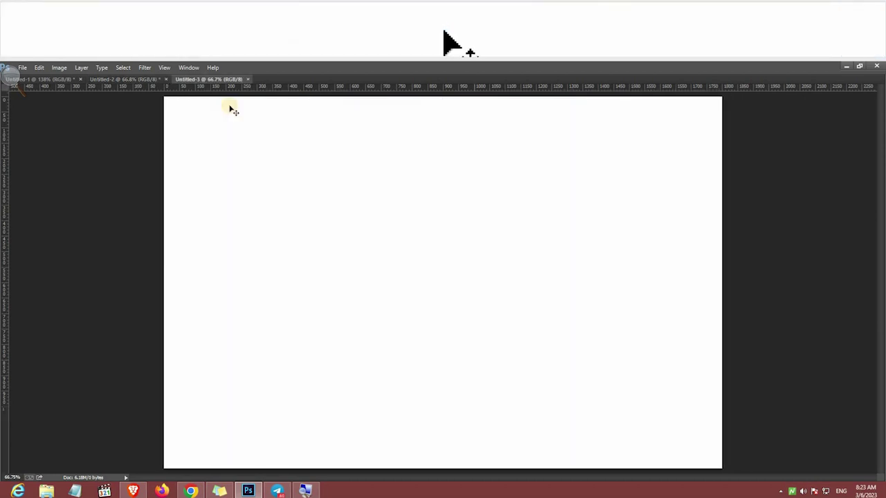
{"action": "left_click", "coordinate": [70, 79]}
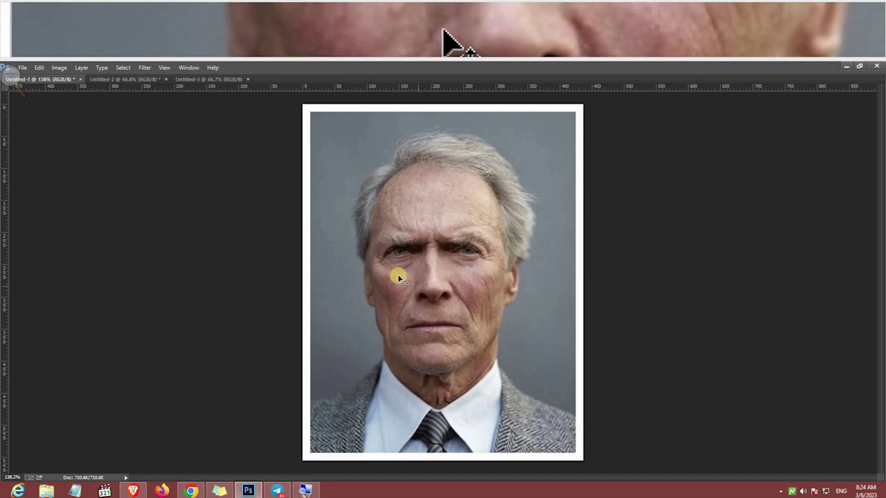
Define the bordered portrait as a pattern named 'pp' and bring Untitled-3 forward
{"action": "left_click", "coordinate": [39, 68]}
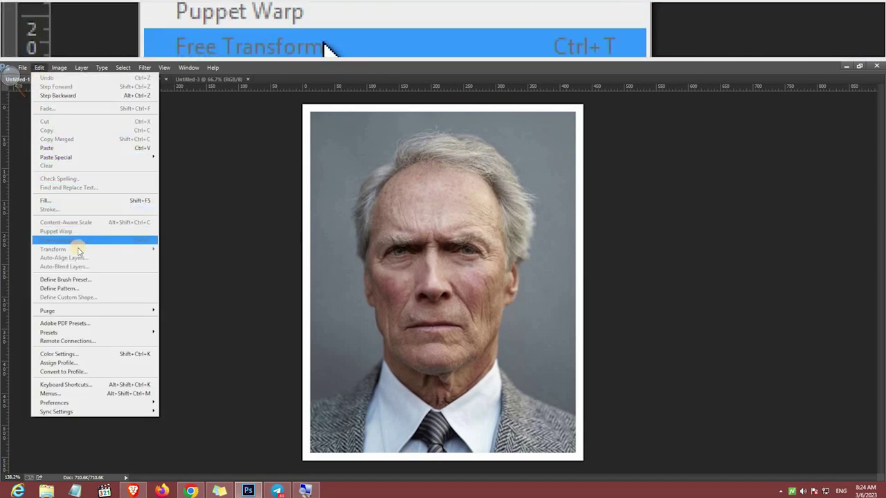
{"action": "left_click", "coordinate": [104, 290]}
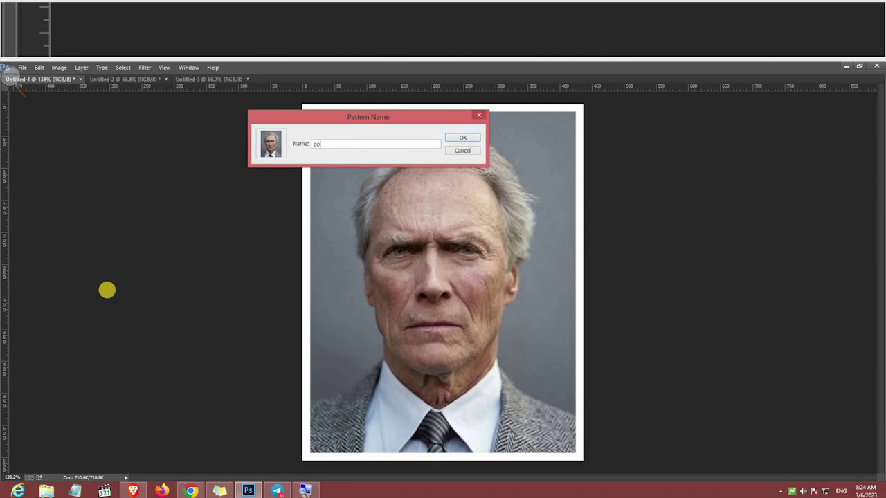
{"action": "key", "text": "Return"}
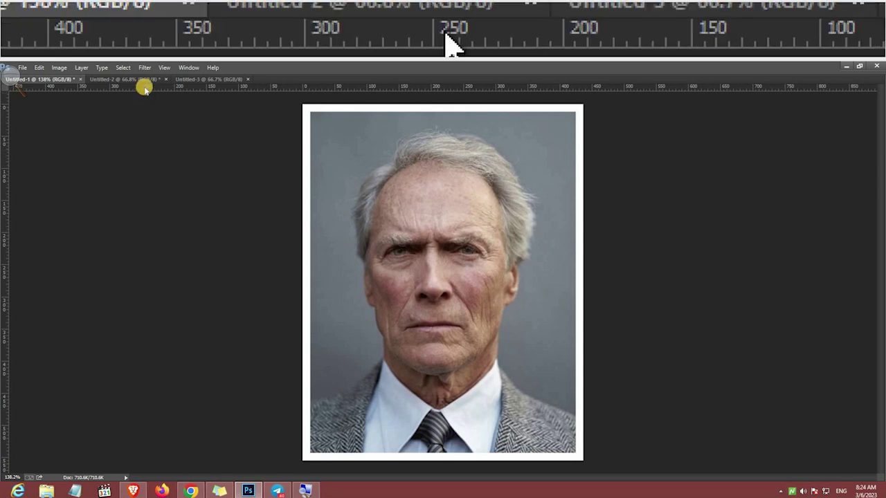
{"action": "left_click", "coordinate": [216, 78]}
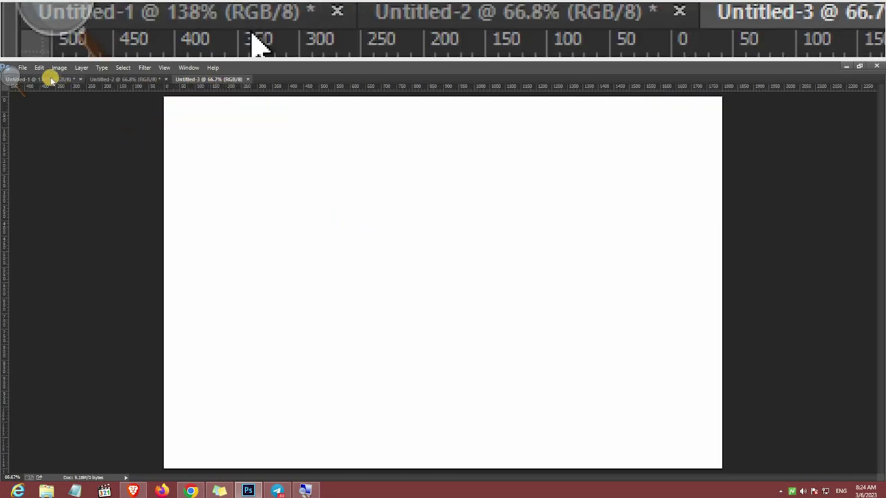
Select the Paint Bucket tool, test a grey fill on the sheet, and undo it
{"action": "key", "text": "Tab"}
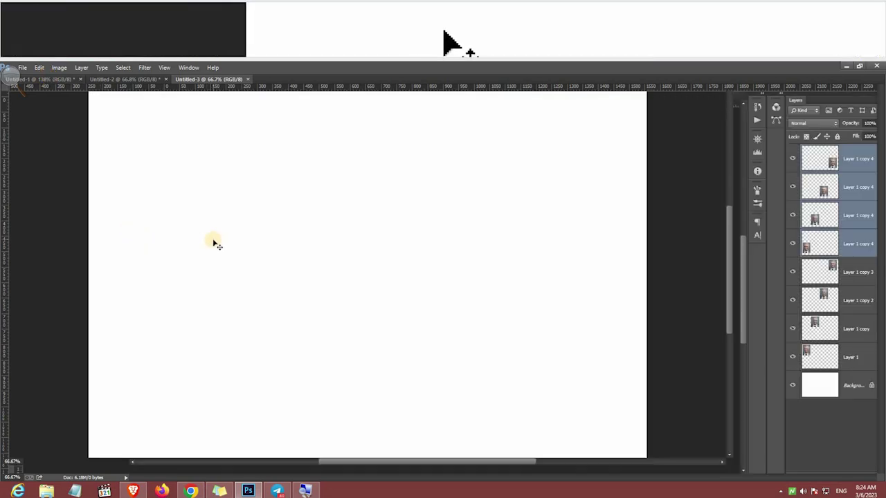
{"action": "key", "text": "g"}
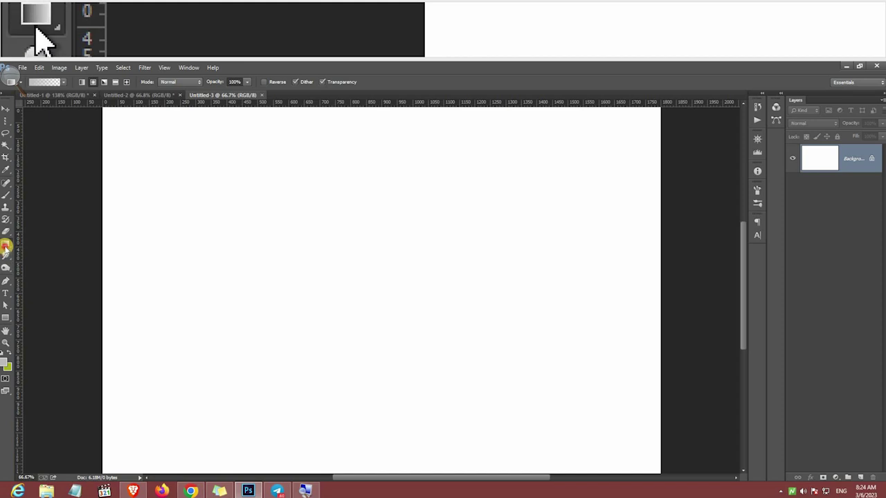
{"action": "left_click_drag", "start_coordinate": [6, 246], "coordinate": [44, 253]}
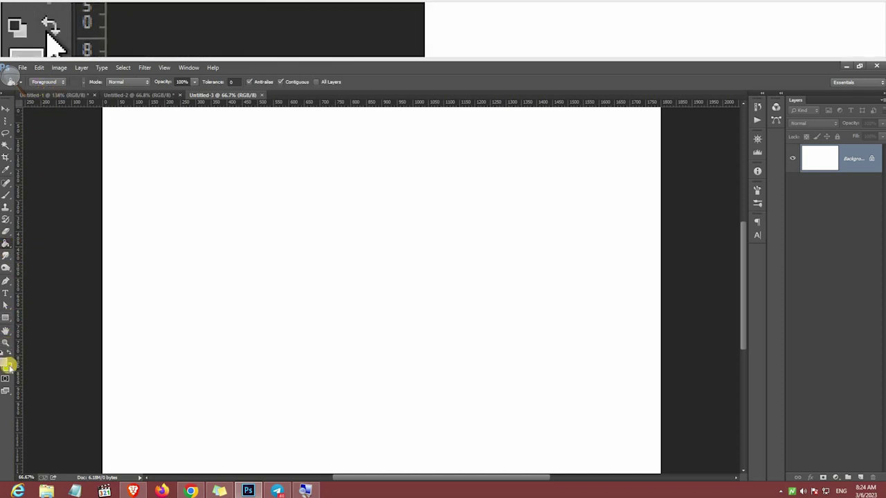
{"action": "left_click", "coordinate": [185, 352]}
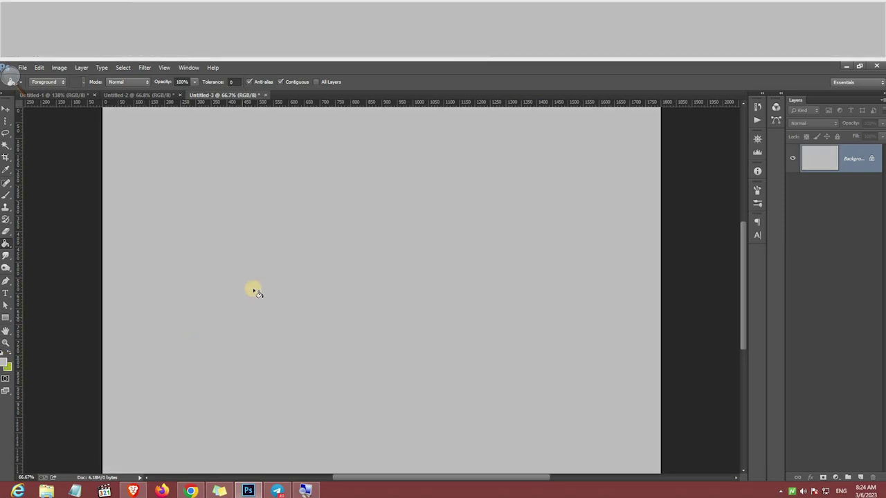
{"action": "key", "text": "ctrl+z"}
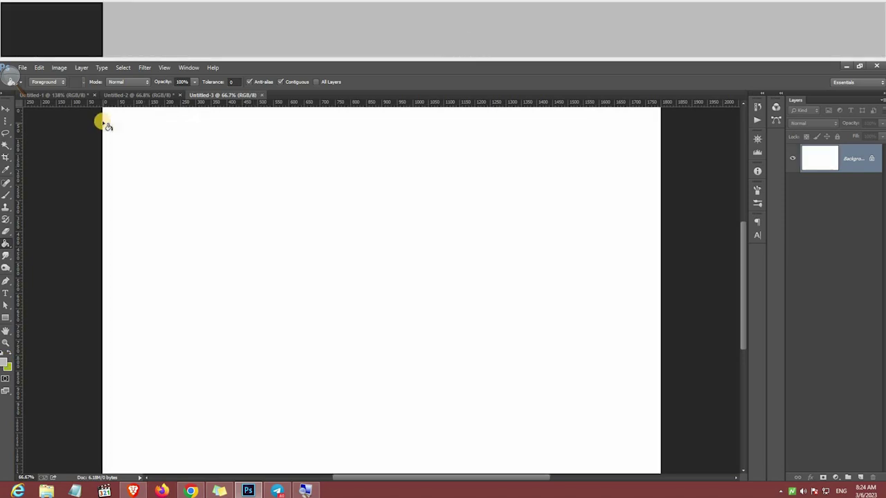
Set the fill source to Pattern, pick the pp pattern and fill the sheet
{"action": "left_click", "coordinate": [49, 82]}
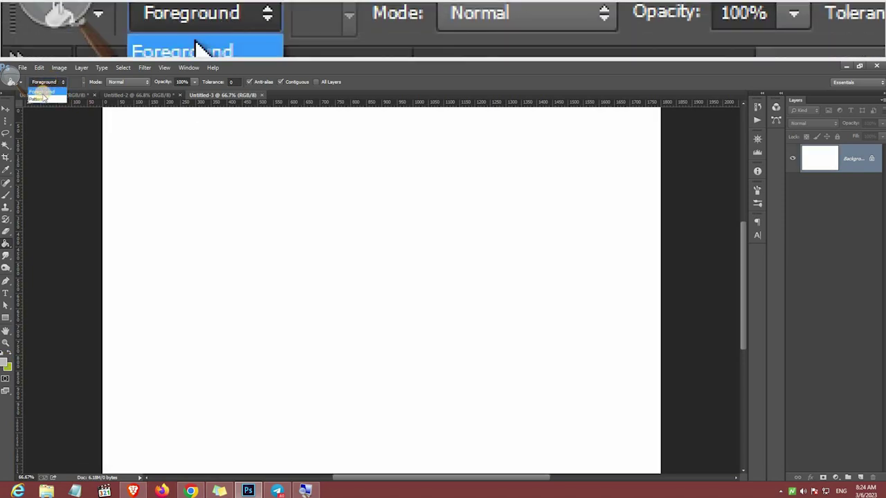
{"action": "left_click", "coordinate": [43, 99]}
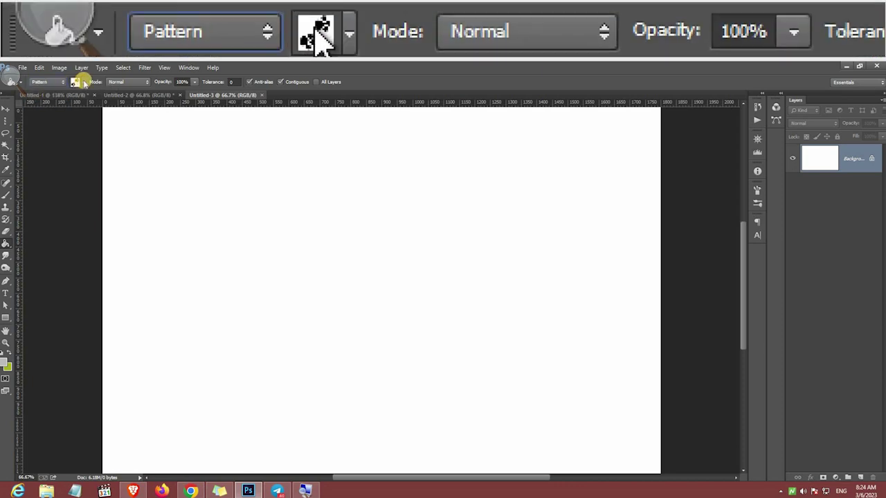
{"action": "left_click", "coordinate": [81, 83]}
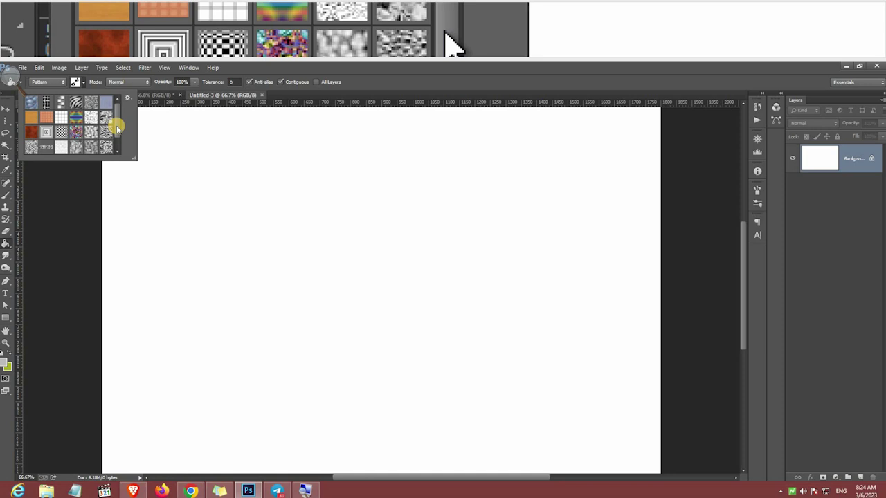
{"action": "left_click_drag", "start_coordinate": [117, 128], "coordinate": [117, 157]}
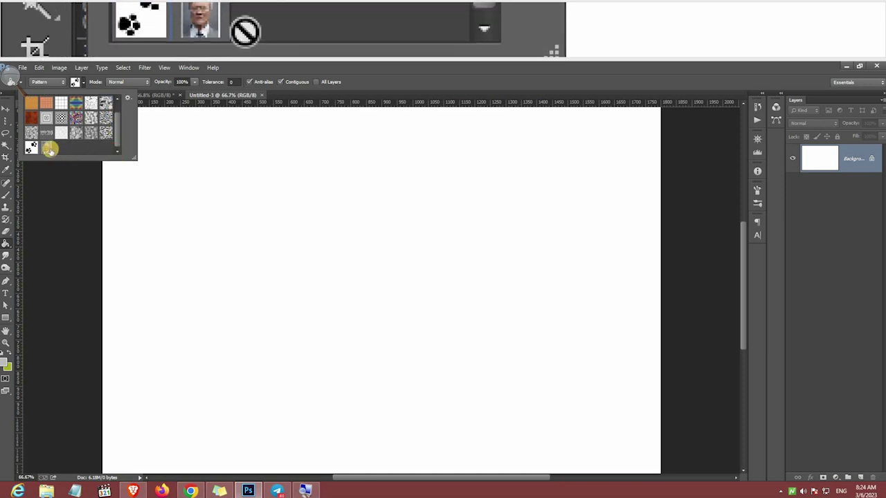
{"action": "left_click", "coordinate": [260, 212]}
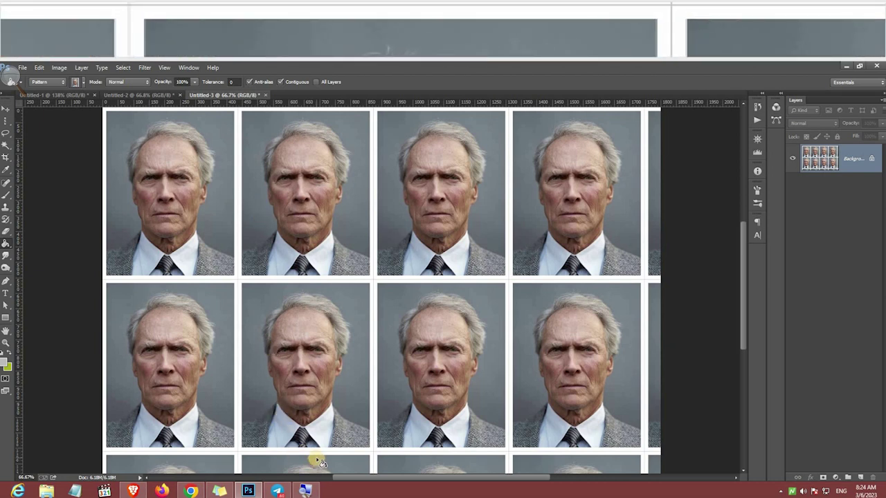
Select the partial bottom row with the Rectangular Marquee and fill it white
{"action": "key", "text": "m"}
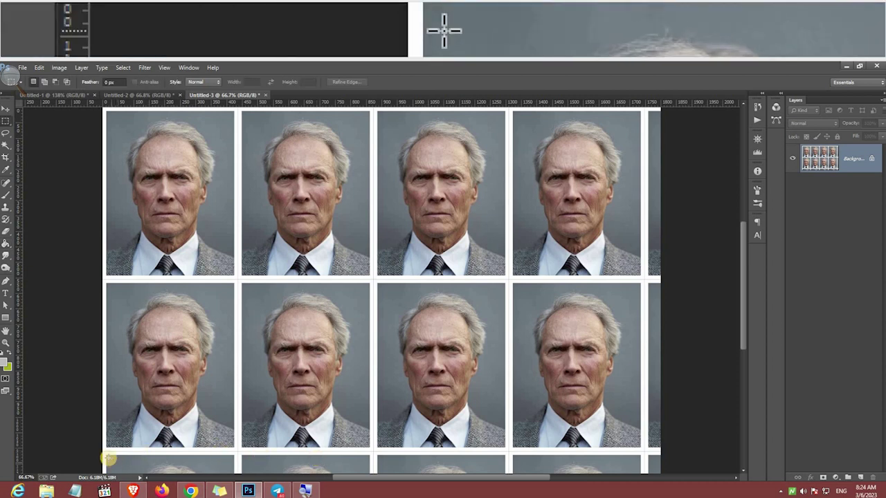
{"action": "left_click_drag", "start_coordinate": [99, 454], "coordinate": [703, 493]}
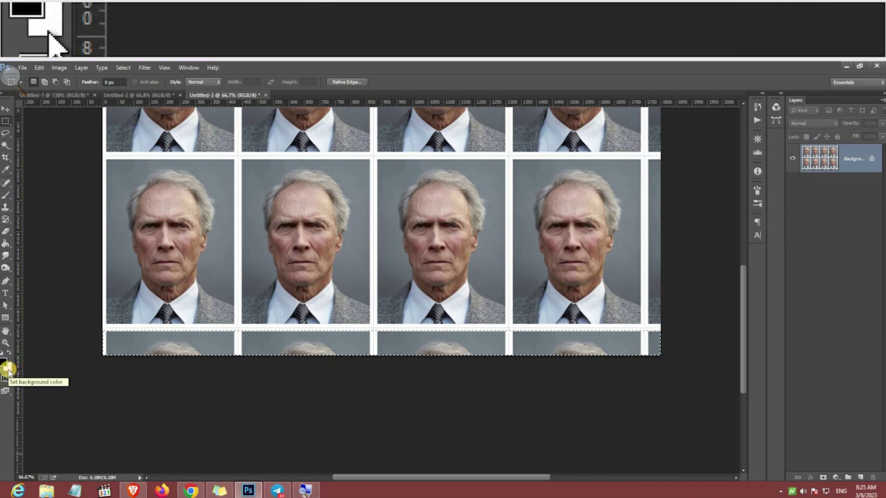
{"action": "key", "text": "BackSpace"}
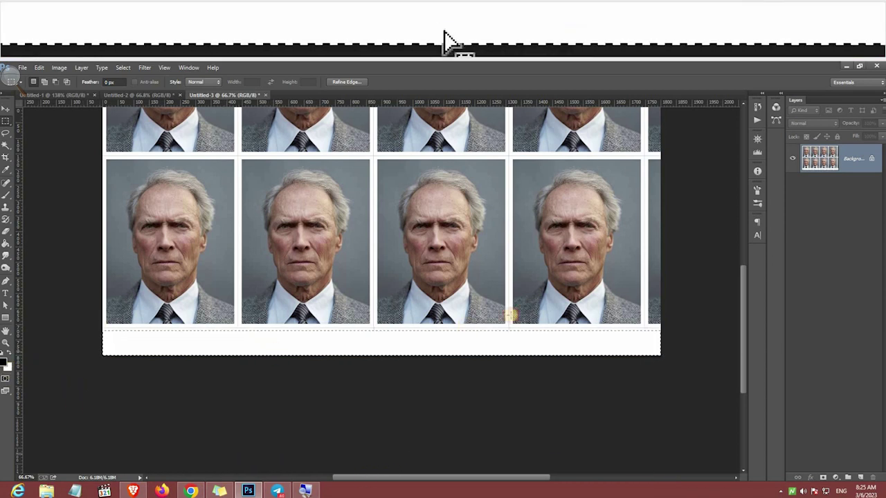
{"action": "left_click", "coordinate": [562, 284]}
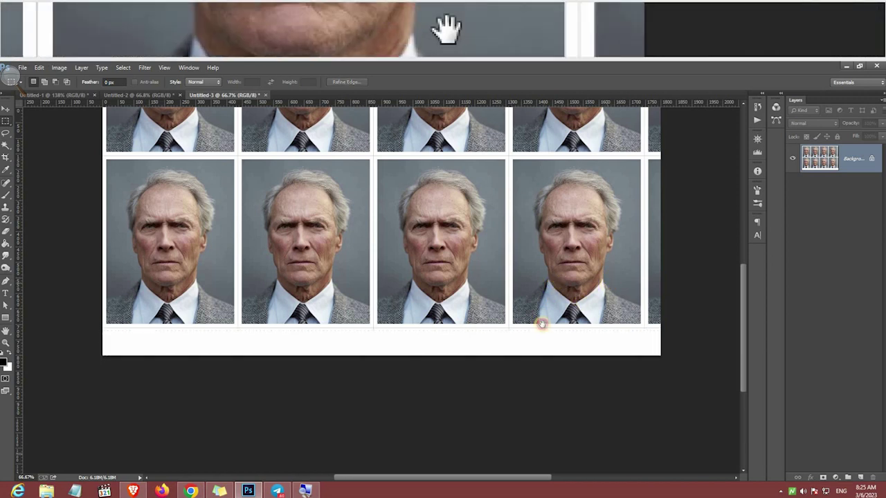
{"action": "left_click_drag", "start_coordinate": [538, 323], "coordinate": [398, 364]}
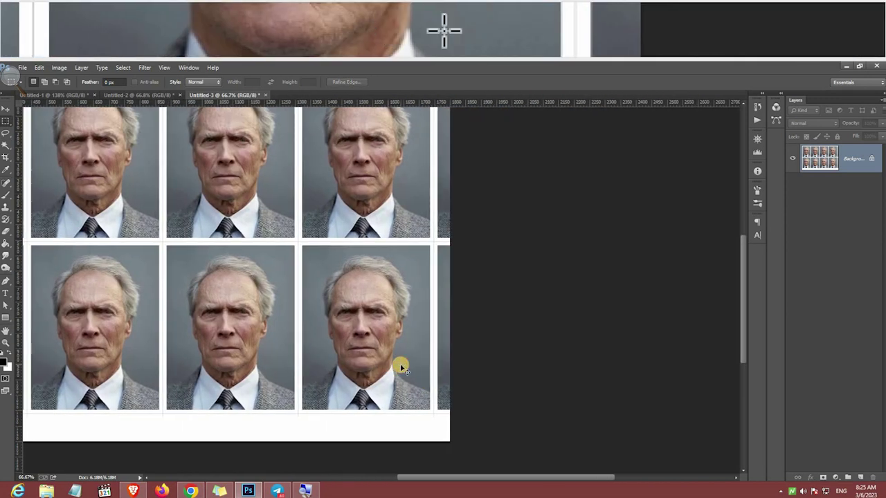
{"action": "key", "text": "ctrl+minus"}
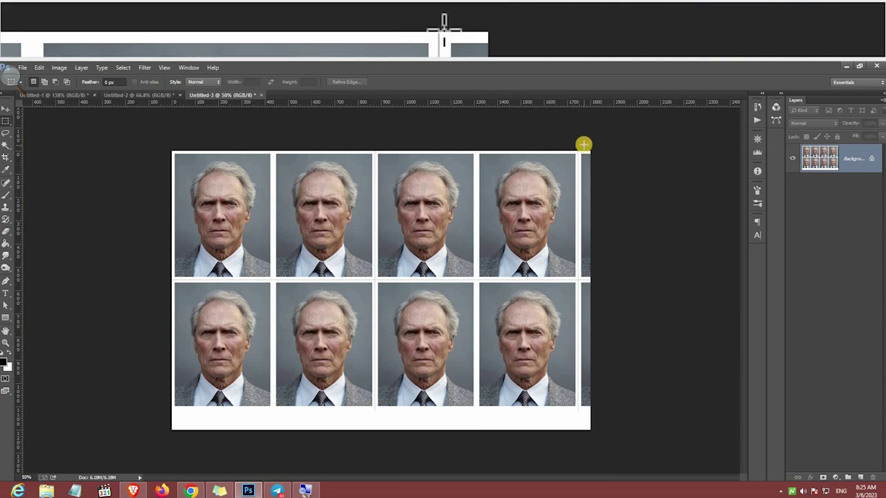
White out the partial strip along the right edge and fit the sheet on screen
{"action": "left_click_drag", "start_coordinate": [580, 145], "coordinate": [681, 488]}
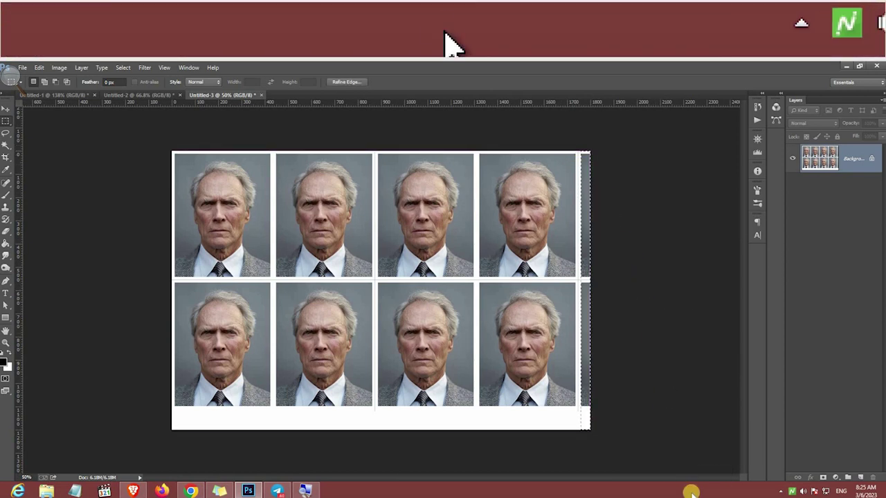
{"action": "key", "text": "Delete"}
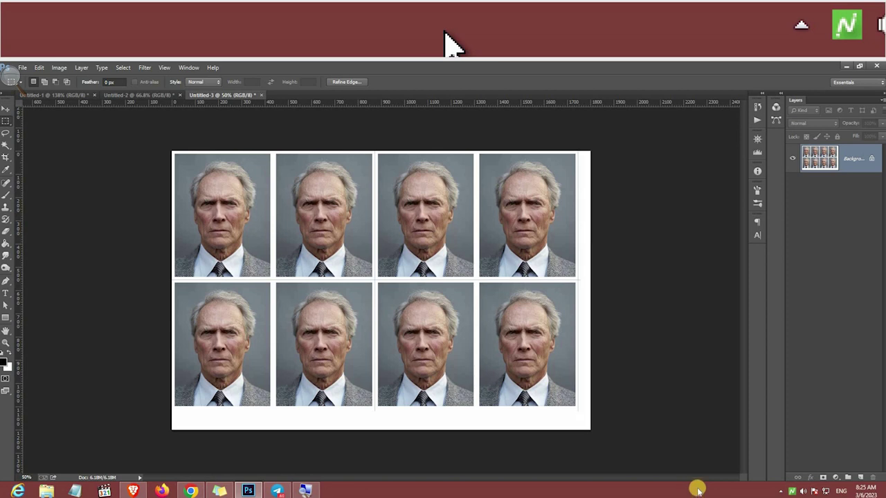
{"action": "left_click", "coordinate": [615, 325], "text": "ctrl"}
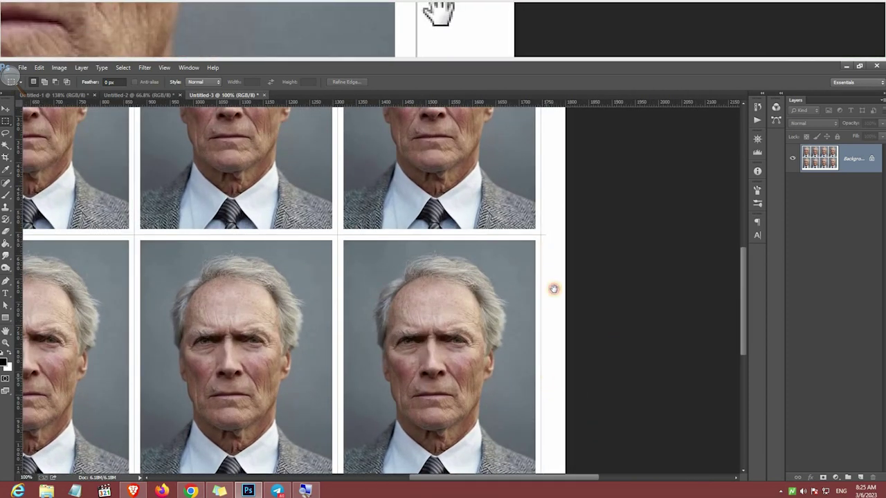
{"action": "scroll", "coordinate": [553, 287], "scroll_direction": "down", "scroll_amount": 3}
{"action": "left_click_drag", "start_coordinate": [552, 287], "coordinate": [555, 285]}
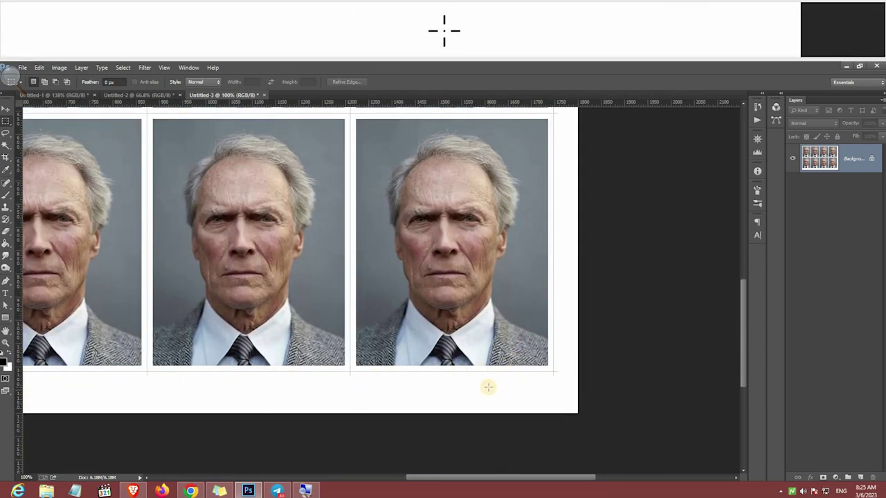
{"action": "key", "text": "ctrl+0"}
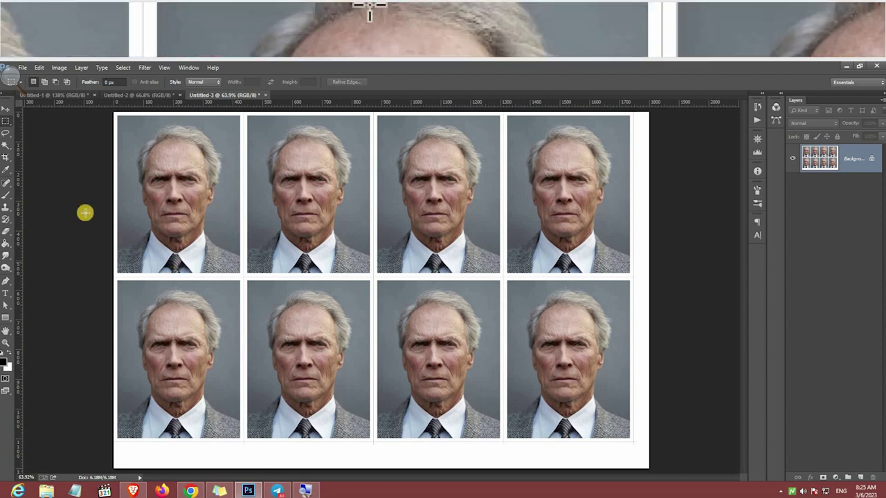
Define the eight-photo sheet as a pattern and reselect the Paint Bucket with Pattern source
{"action": "left_click", "coordinate": [39, 67]}
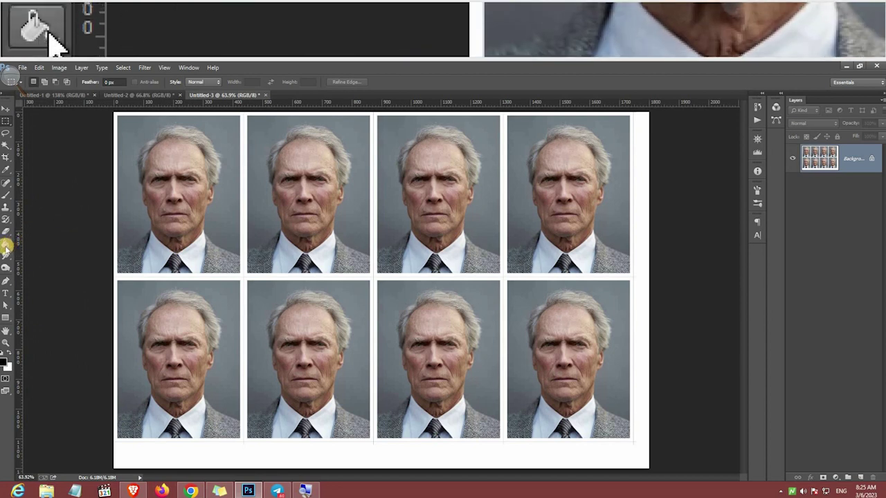
{"action": "left_click", "coordinate": [6, 246]}
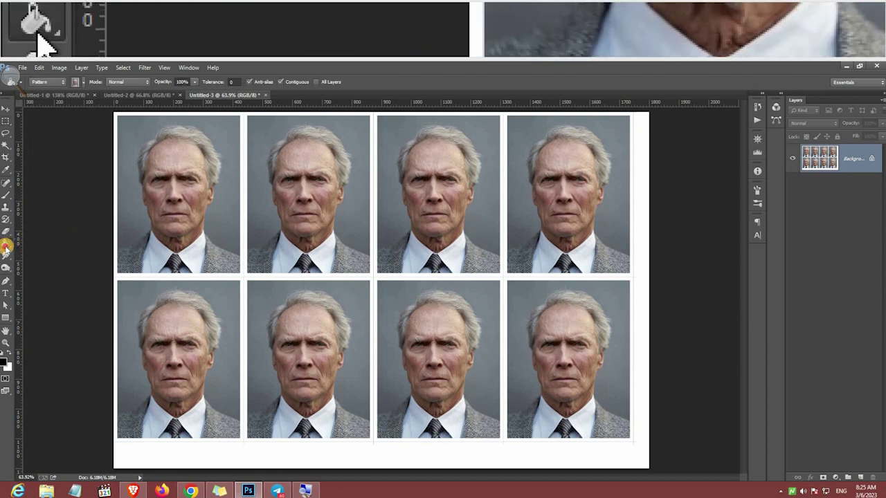
{"action": "right_click", "coordinate": [6, 246]}
{"action": "left_click", "coordinate": [38, 253]}
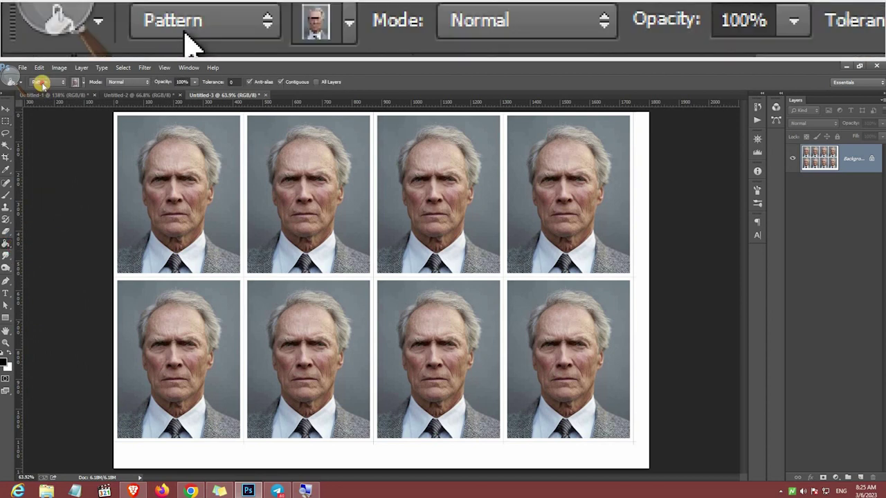
{"action": "left_click", "coordinate": [41, 82]}
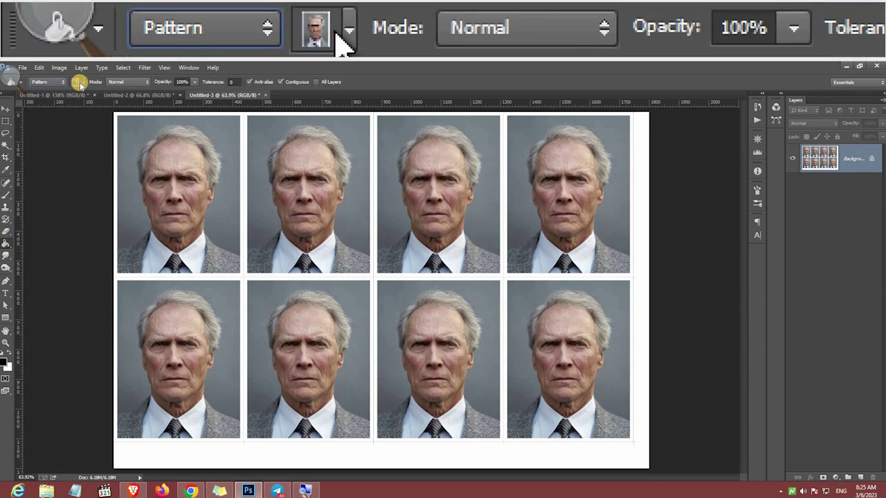